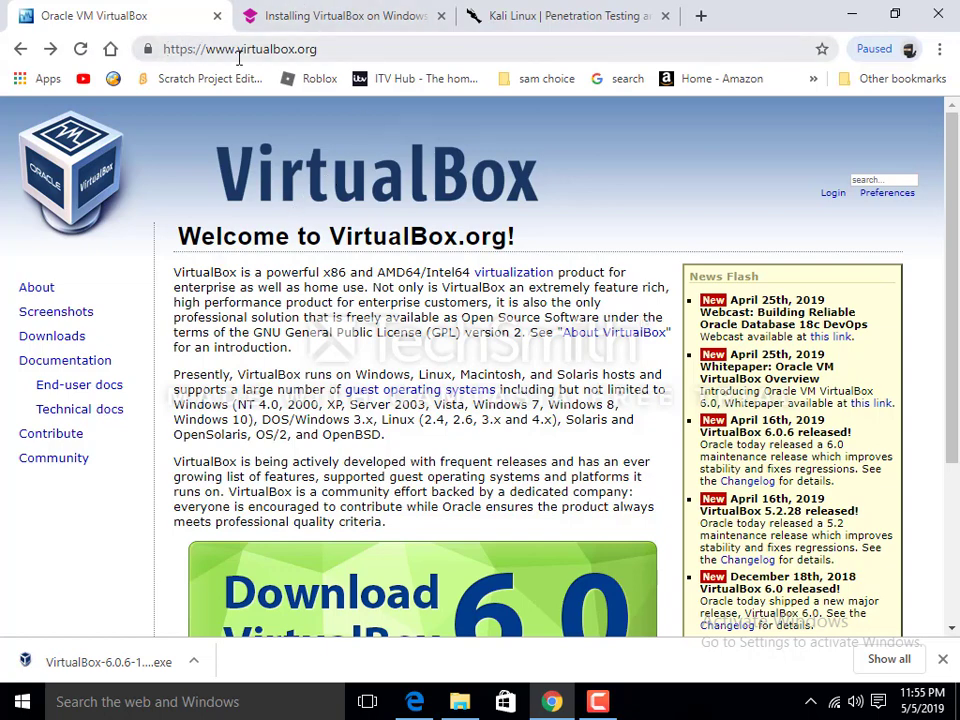
Open the VirtualBox 6.0 download page from the VirtualBox home page
scroll(390, 278, "down", 3)
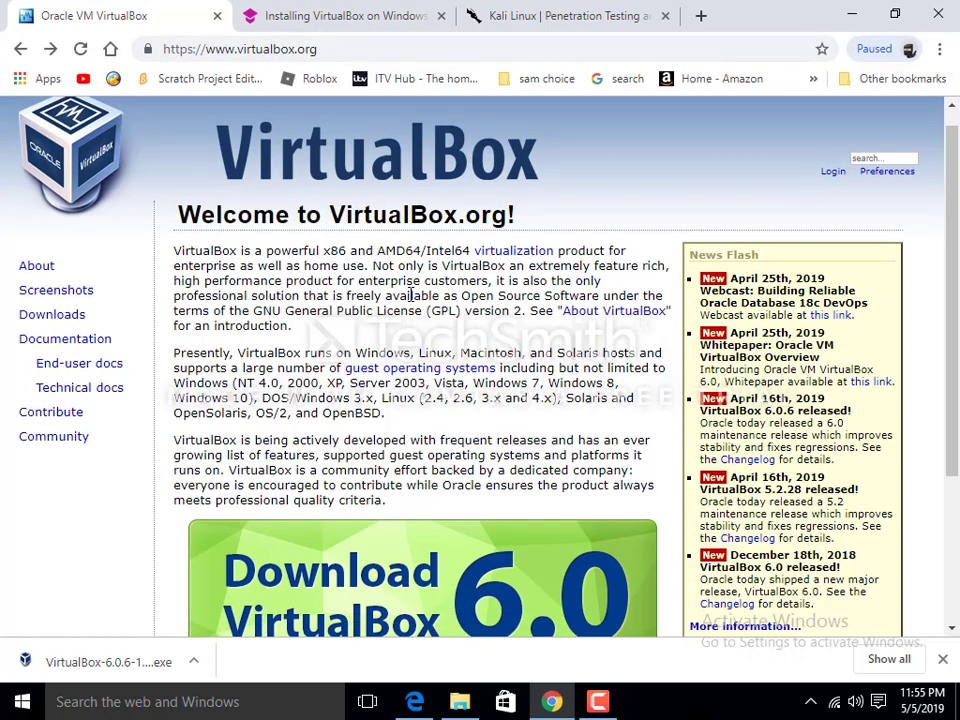
scroll(408, 285, "up", 3)
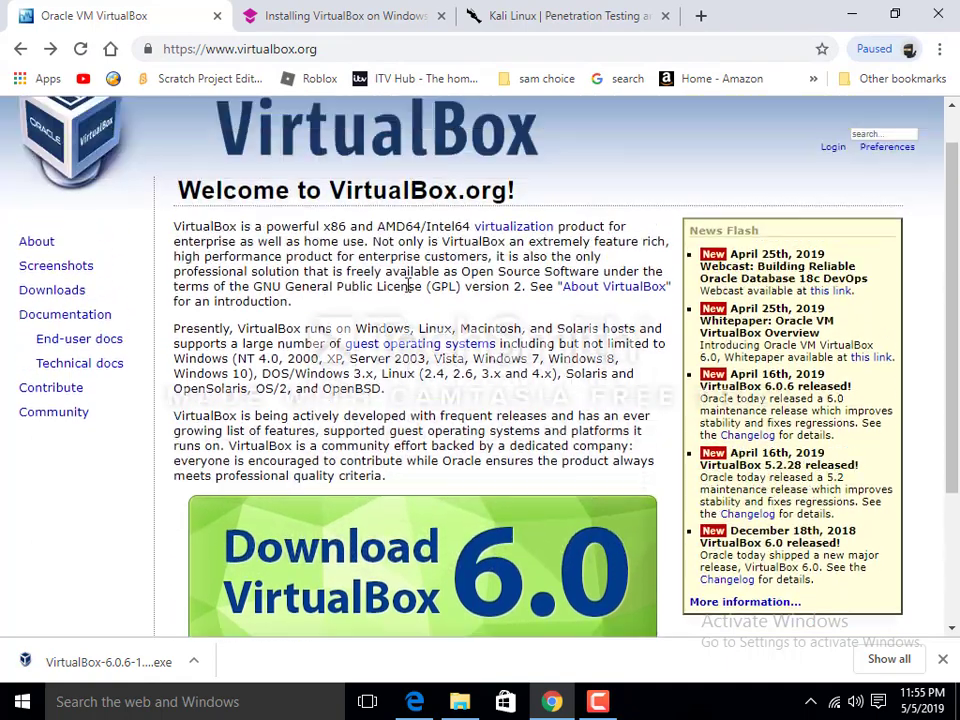
scroll(408, 287, "down", 3)
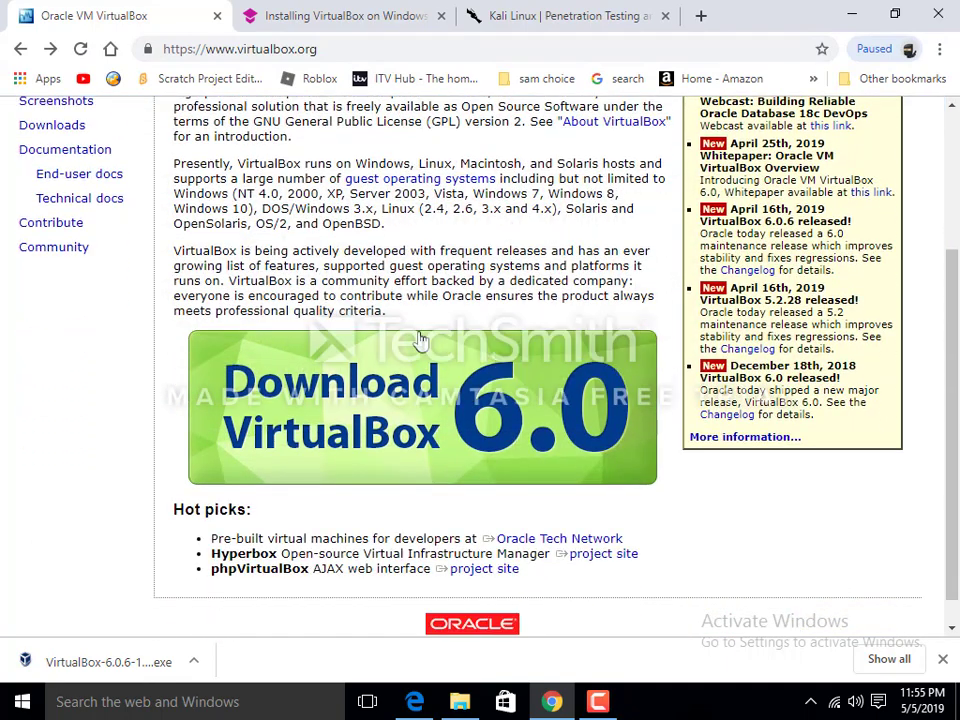
left_click(375, 425)
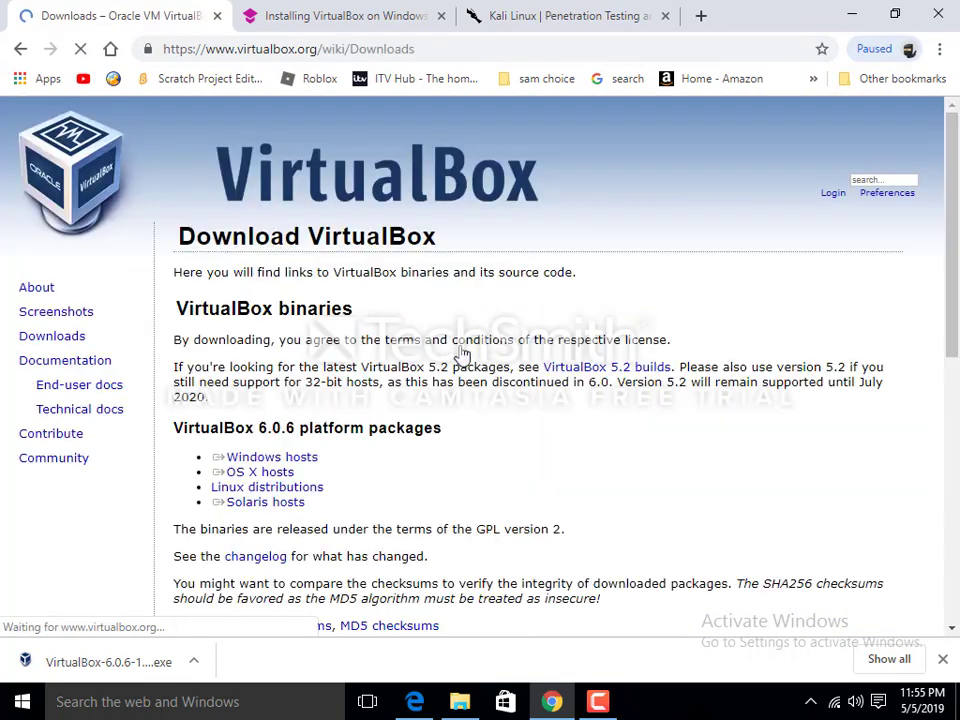
Download the VirtualBox 6.0.6 platform package for Windows hosts and save it to the Desktop
scroll(463, 357, "down", 2)
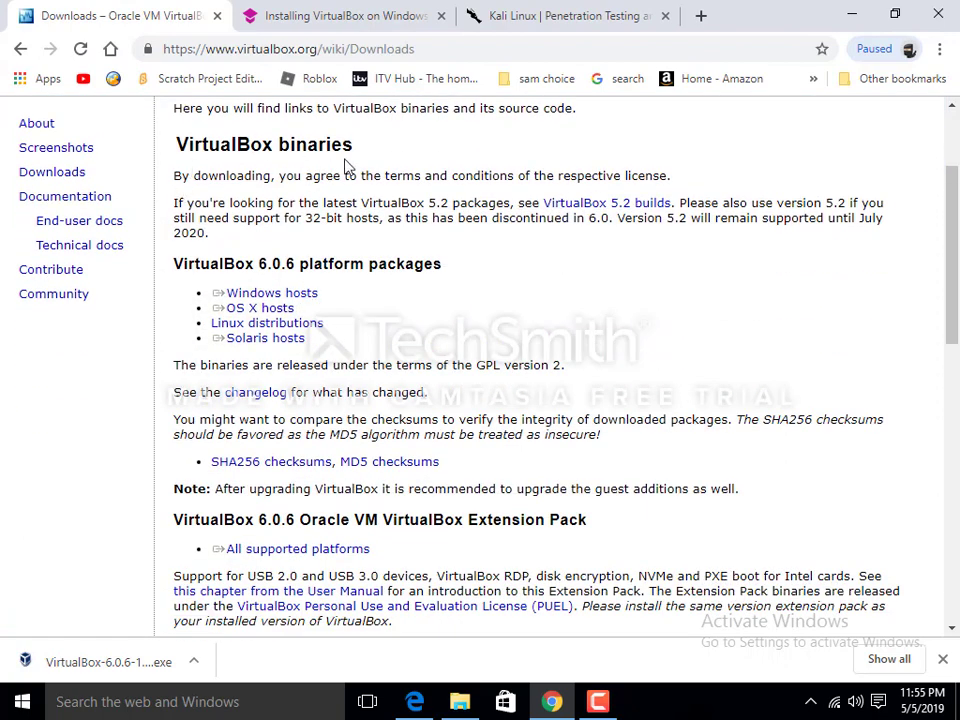
left_click(300, 295)
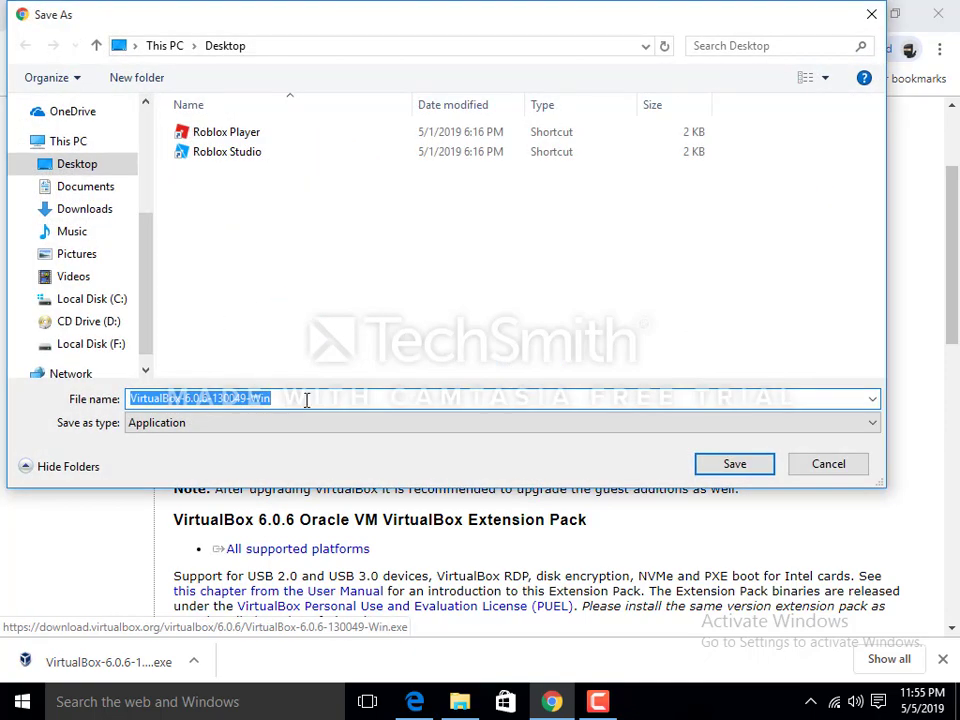
left_click(735, 464)
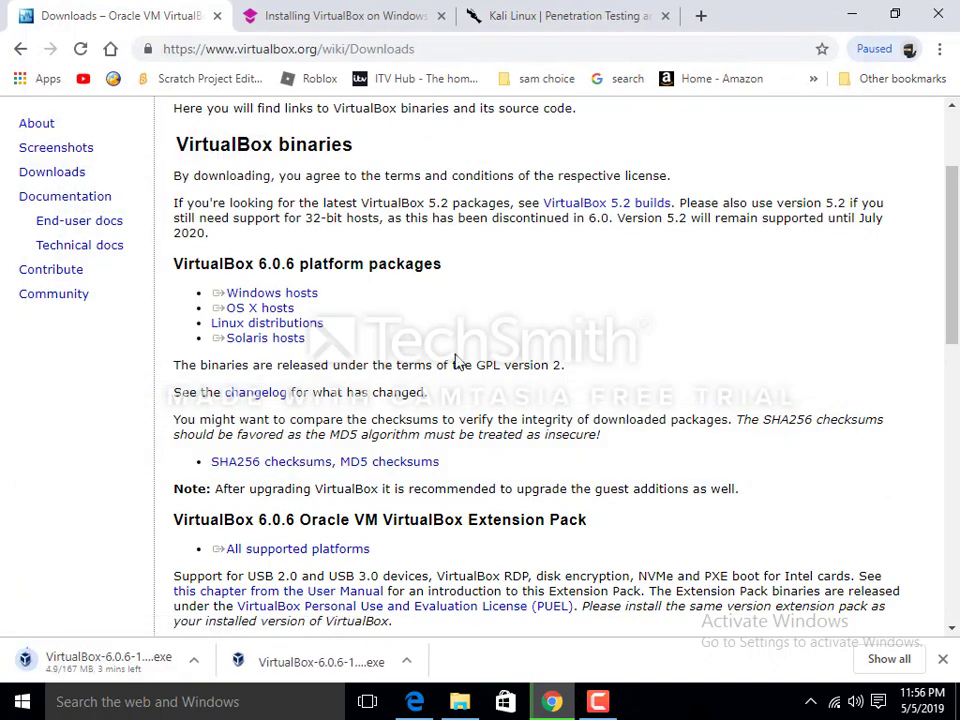
Download the VirtualBox 6.0.6 Extension Pack for all supported platforms and save it to the Desktop
scroll(510, 328, "down", 1)
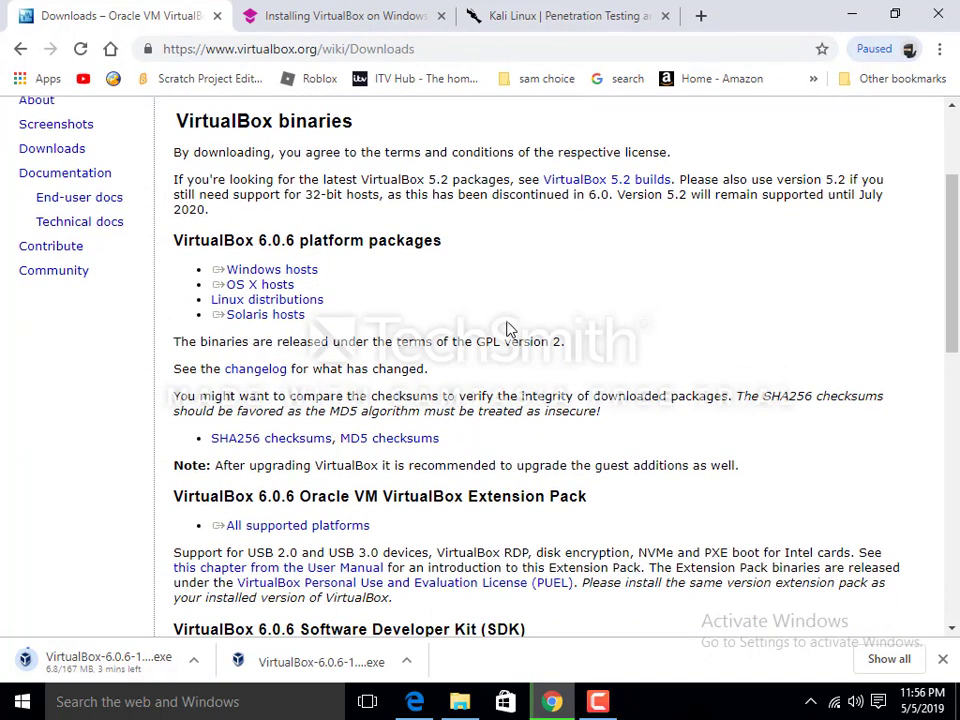
scroll(510, 328, "down", 1)
scroll(508, 326, "down", 1)
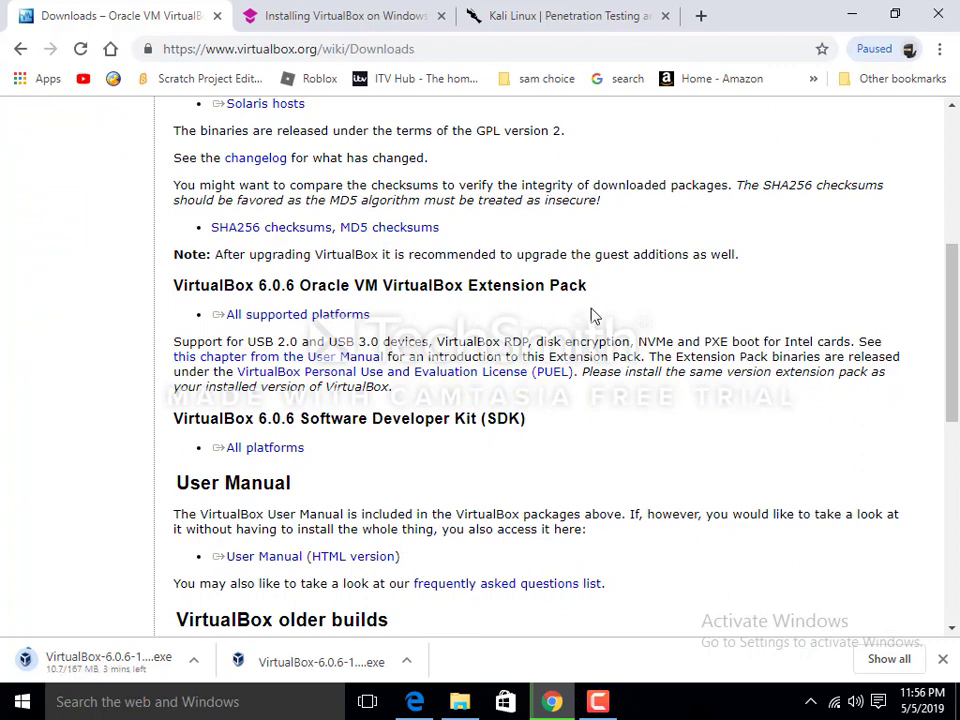
double_click(203, 287)
left_click(310, 289)
triple_click(300, 314)
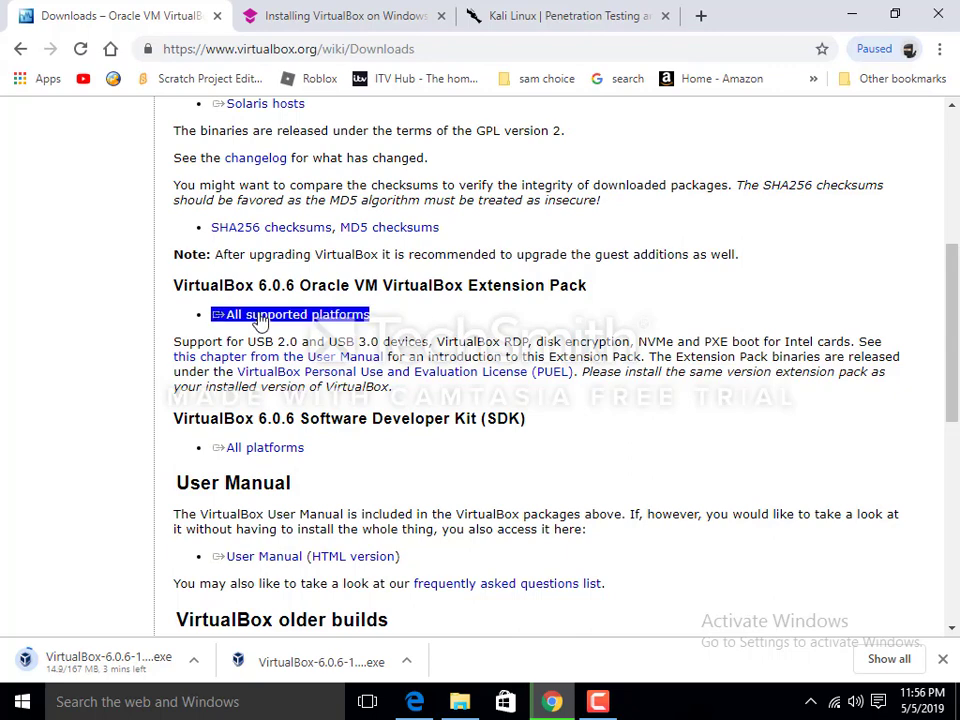
left_click(658, 270)
triple_click(311, 318)
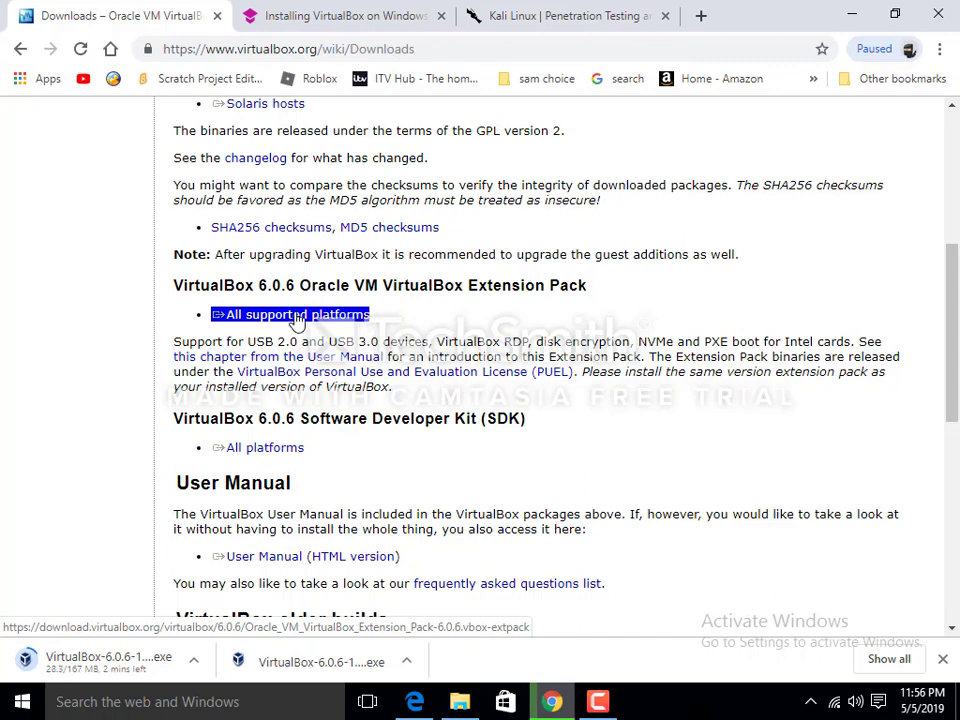
left_click(299, 317)
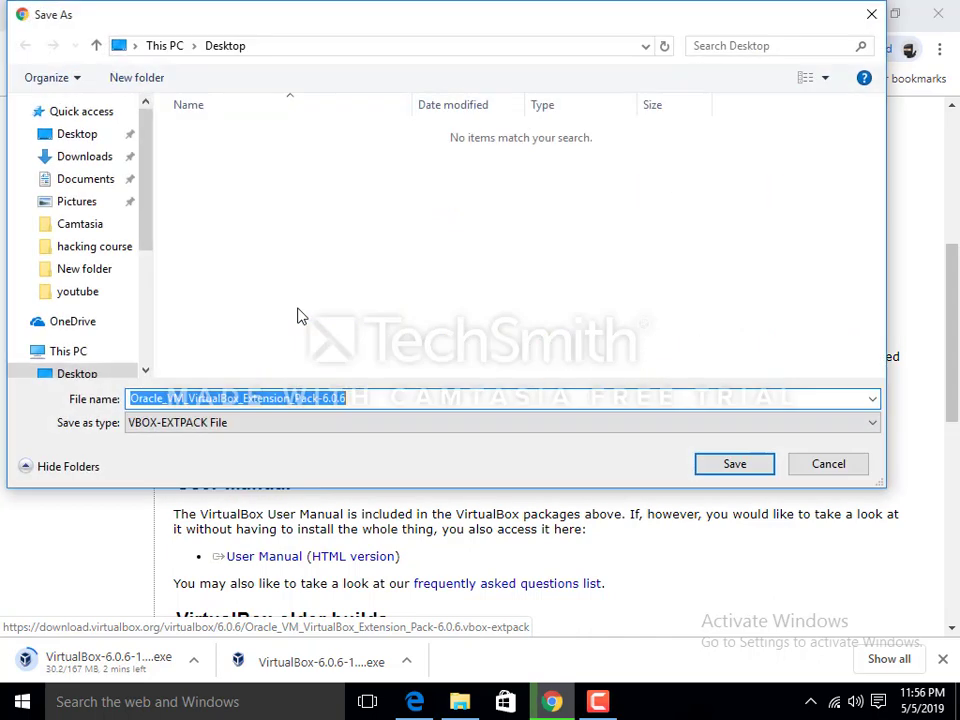
left_click(731, 465)
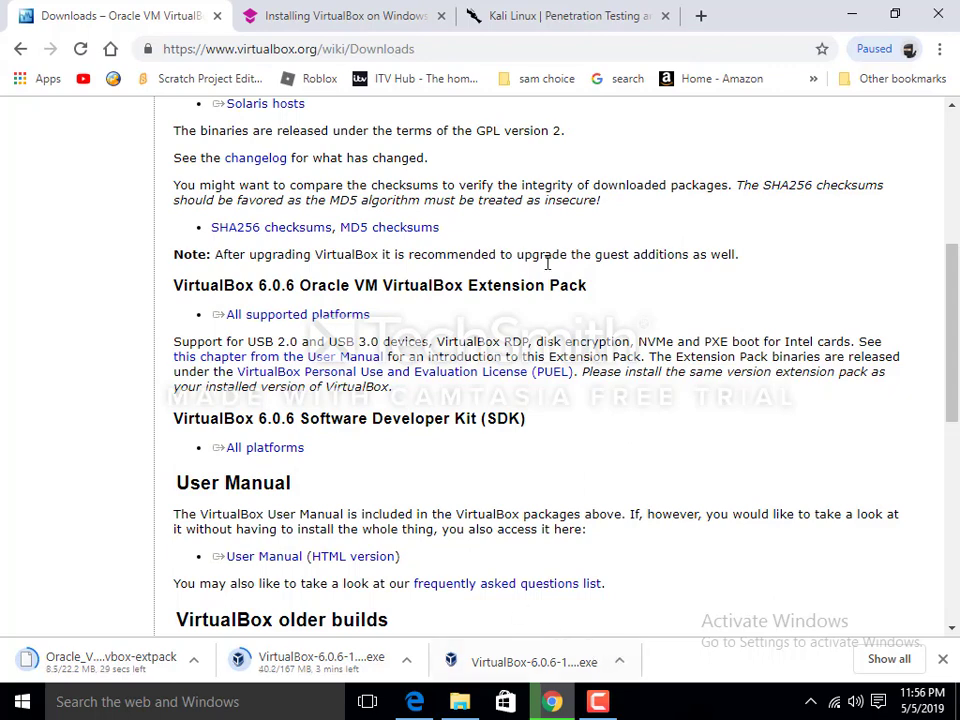
Check the desktop for the downloaded files, refreshing it between checks, and return to the VirtualBox downloads page
left_click(846, 14)
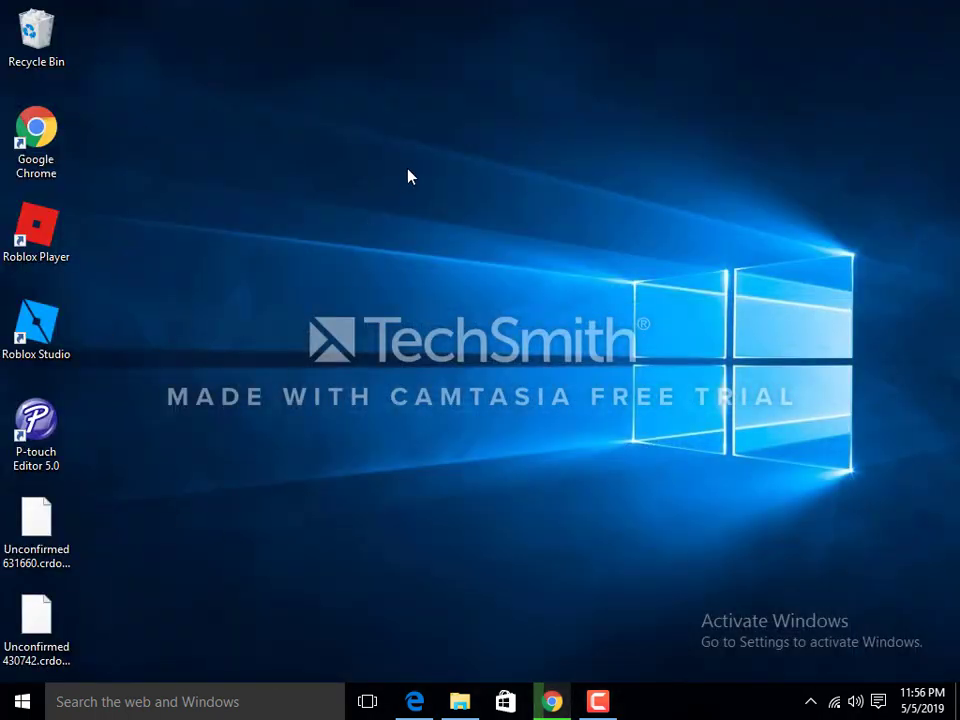
right_click(489, 104)
left_click(527, 163)
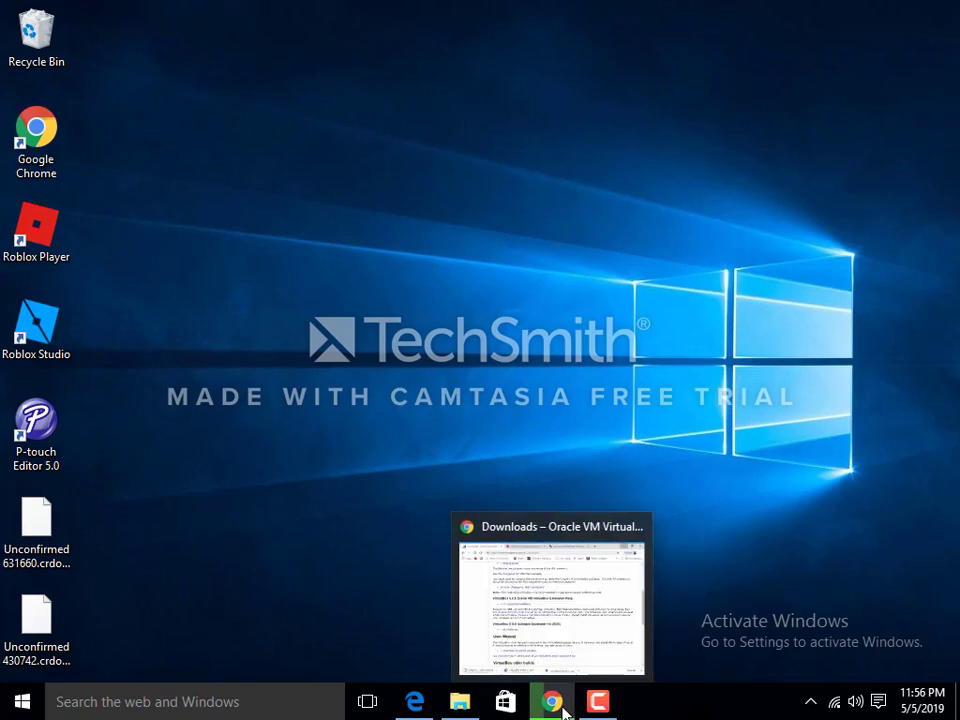
mouse_move(605, 711)
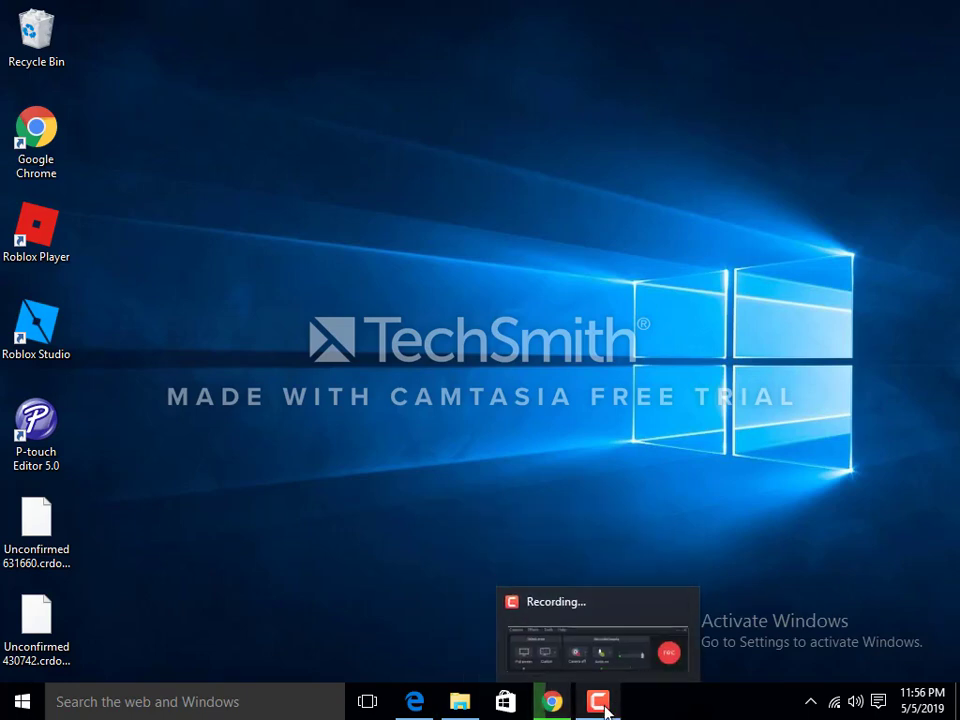
mouse_move(558, 711)
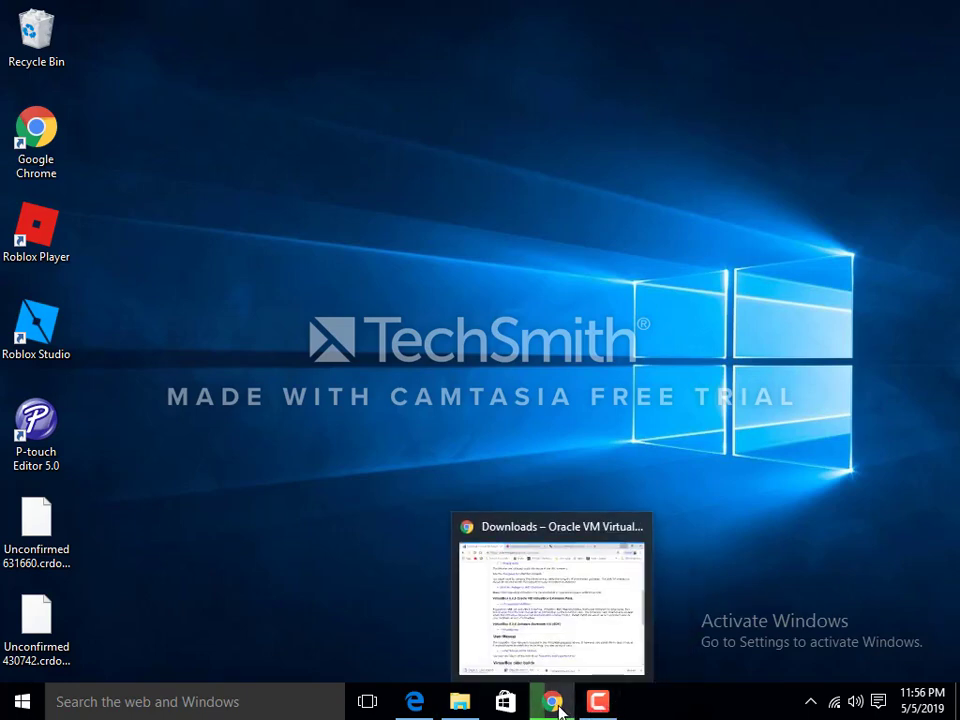
left_click(555, 705)
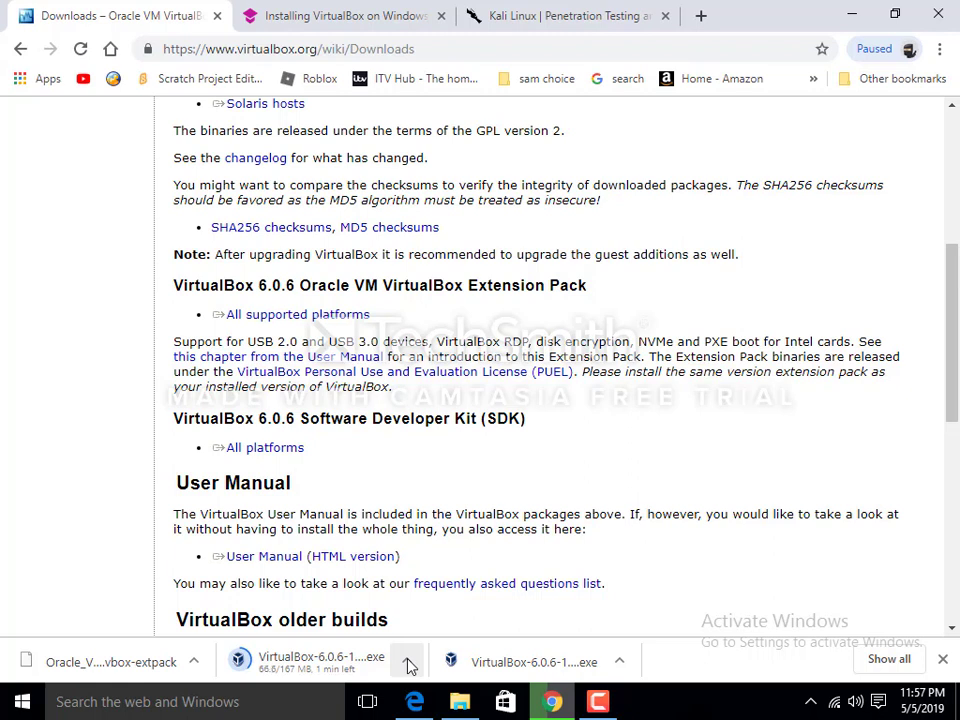
left_click(853, 15)
right_click(455, 194)
left_click(510, 248)
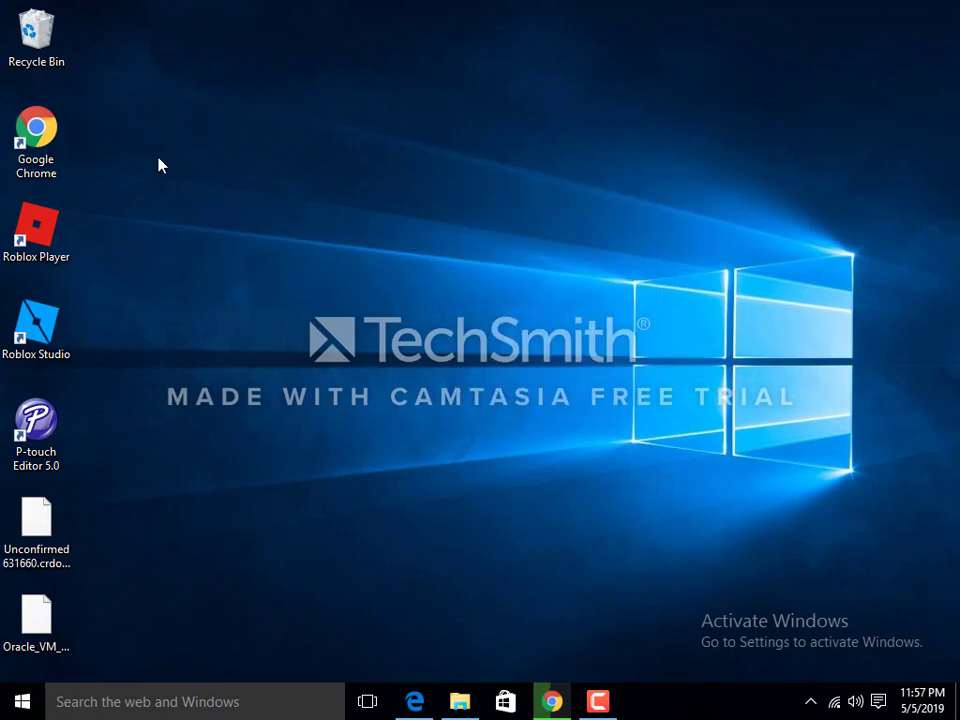
right_click(534, 195)
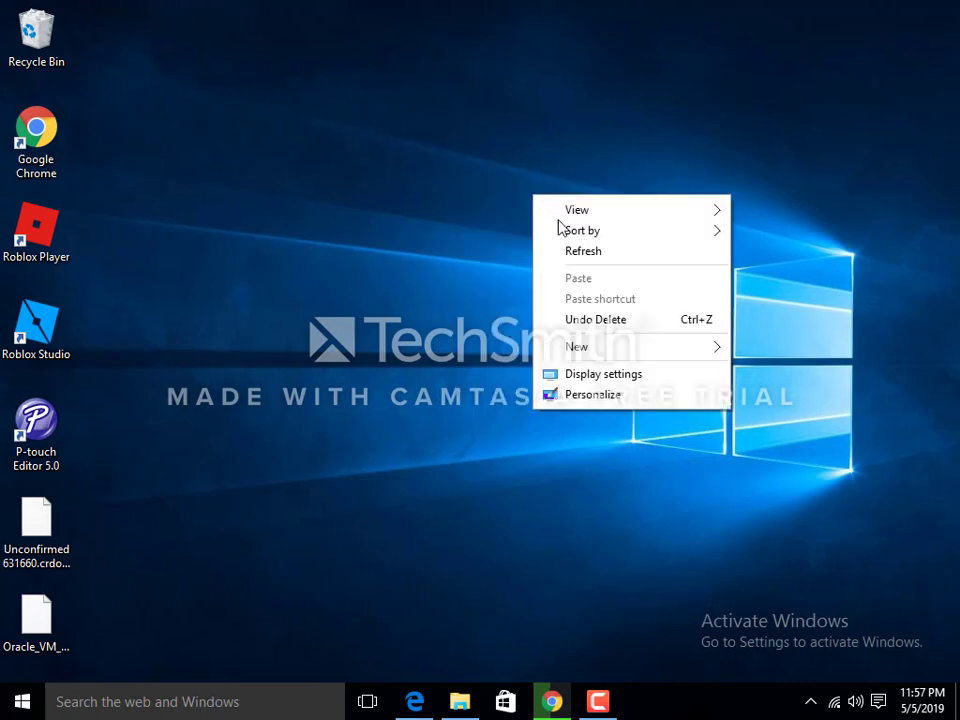
left_click(601, 254)
mouse_move(598, 707)
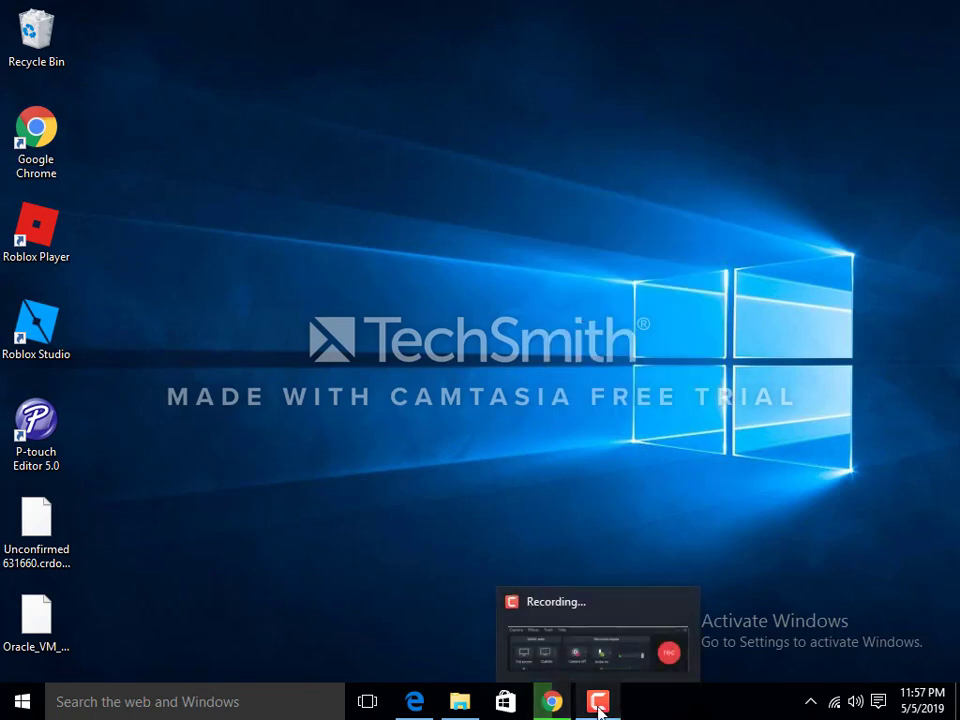
mouse_move(565, 710)
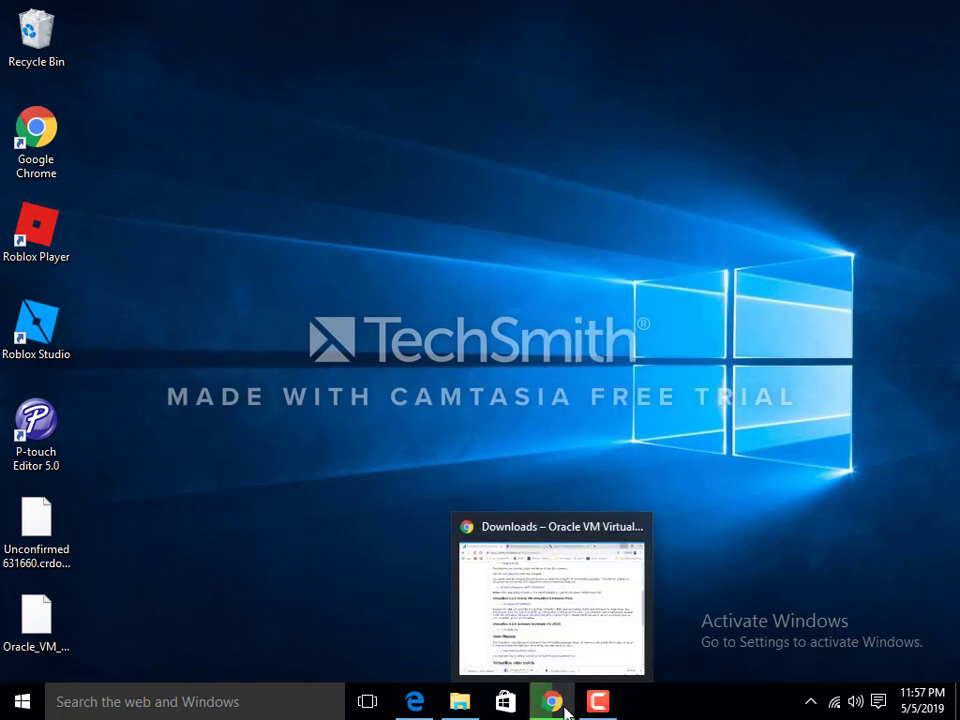
left_click(565, 711)
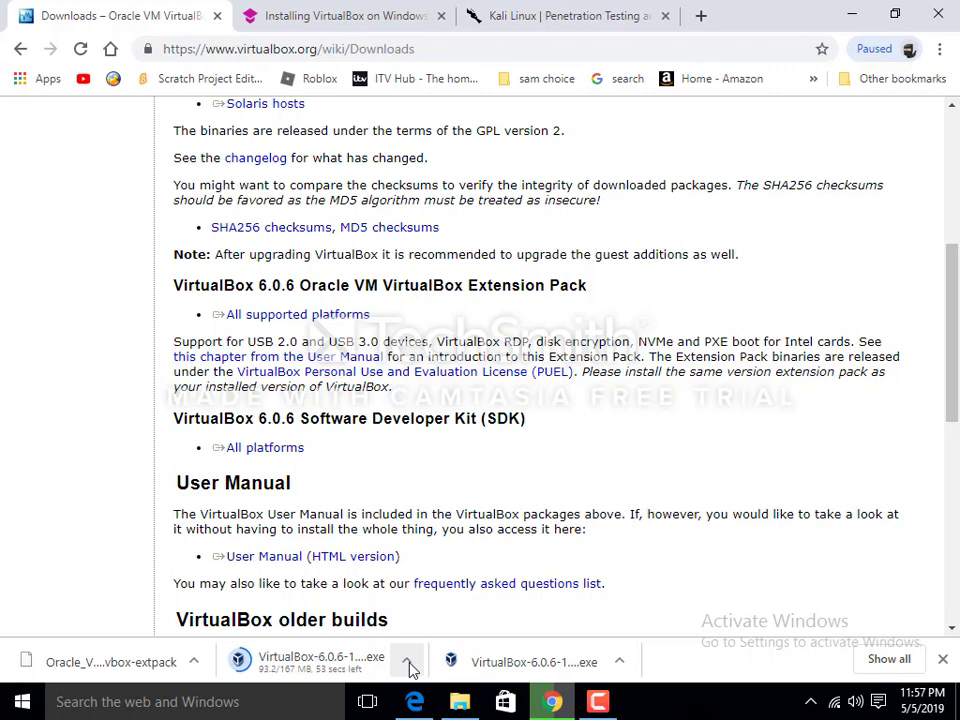
Close the browser tab about installing VirtualBox on Windows
left_click(442, 16)
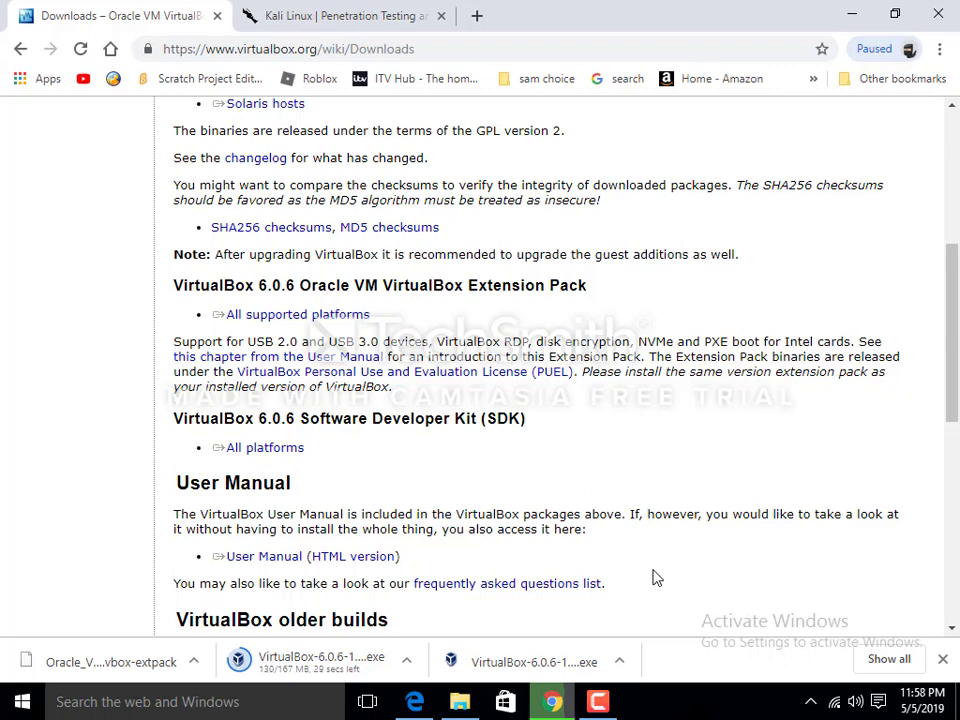
Look over the VirtualBox downloads page, from the documentation links to the extension pack, user manual and older builds sections
scroll(474, 512, "up", 5)
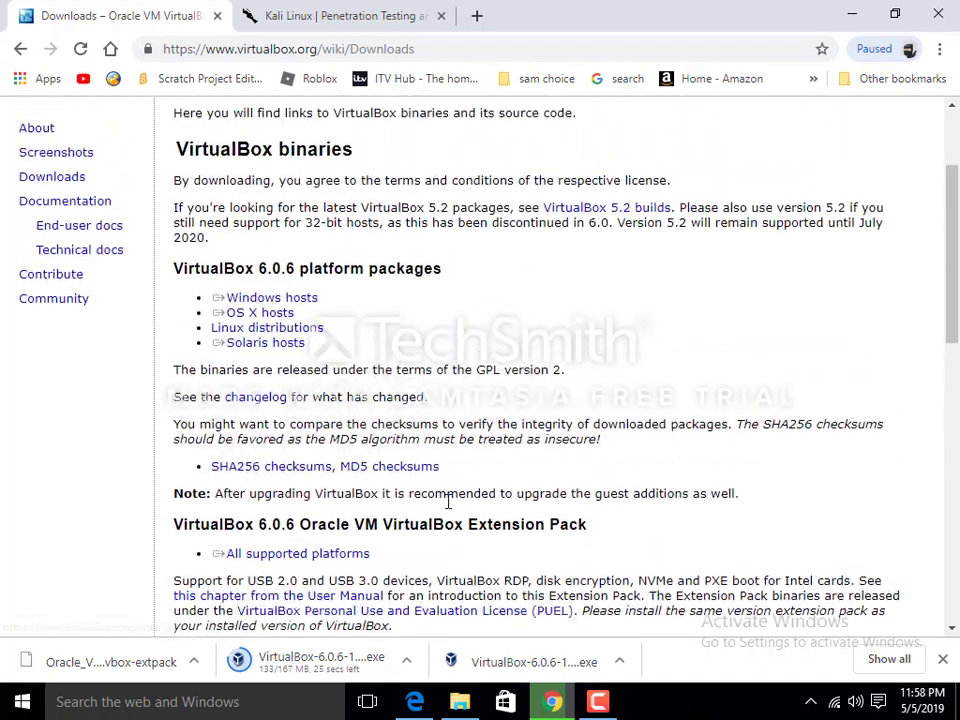
scroll(418, 503, "up", 1)
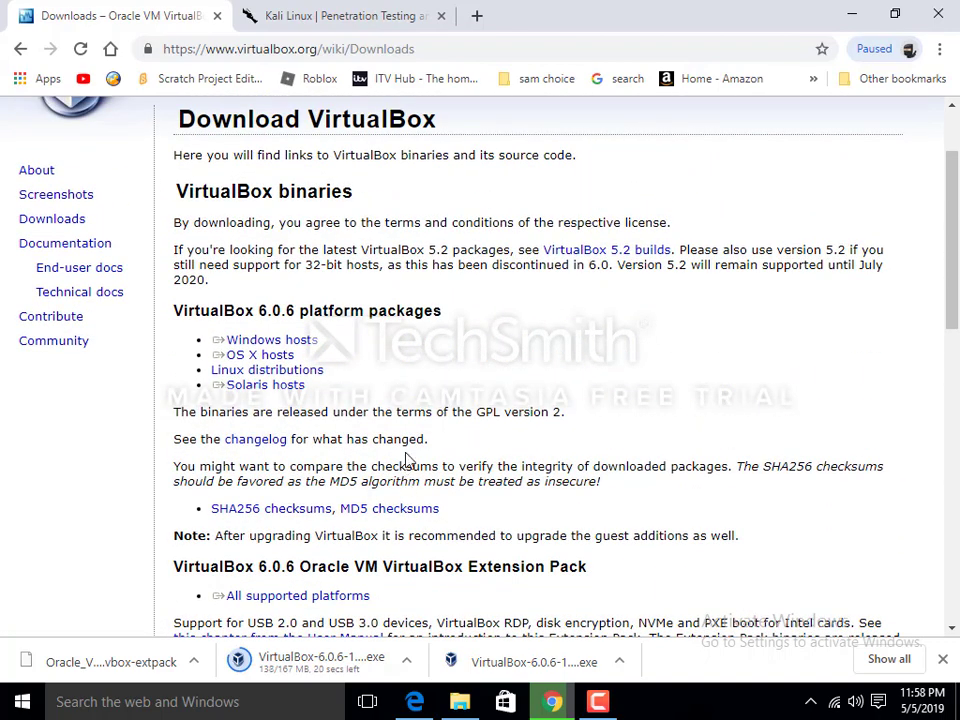
scroll(82, 232, "up", 2)
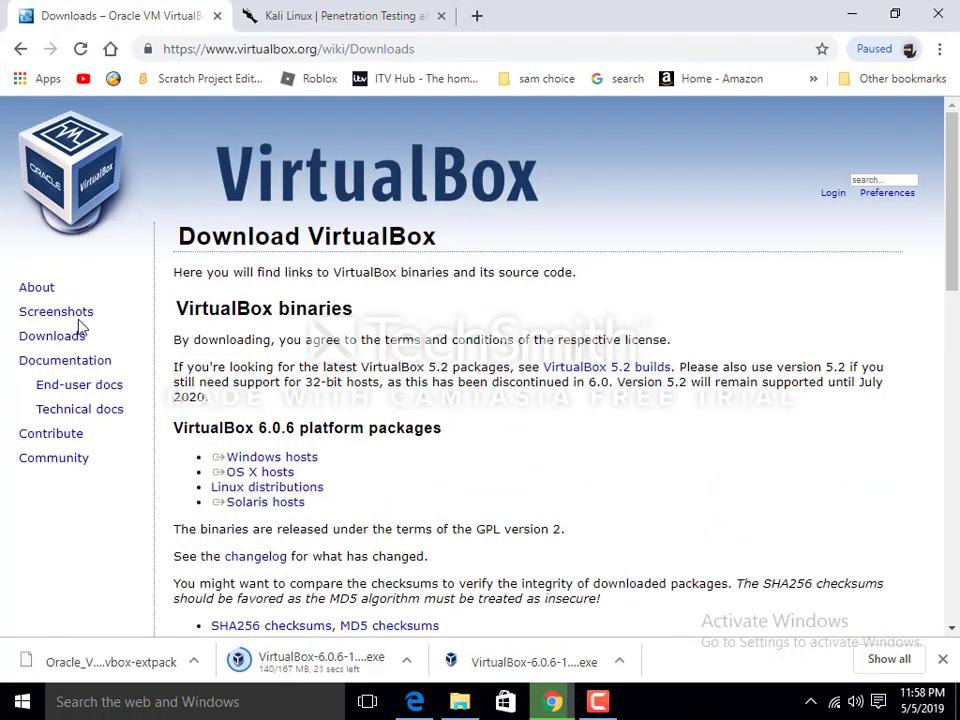
scroll(108, 450, "down", 1)
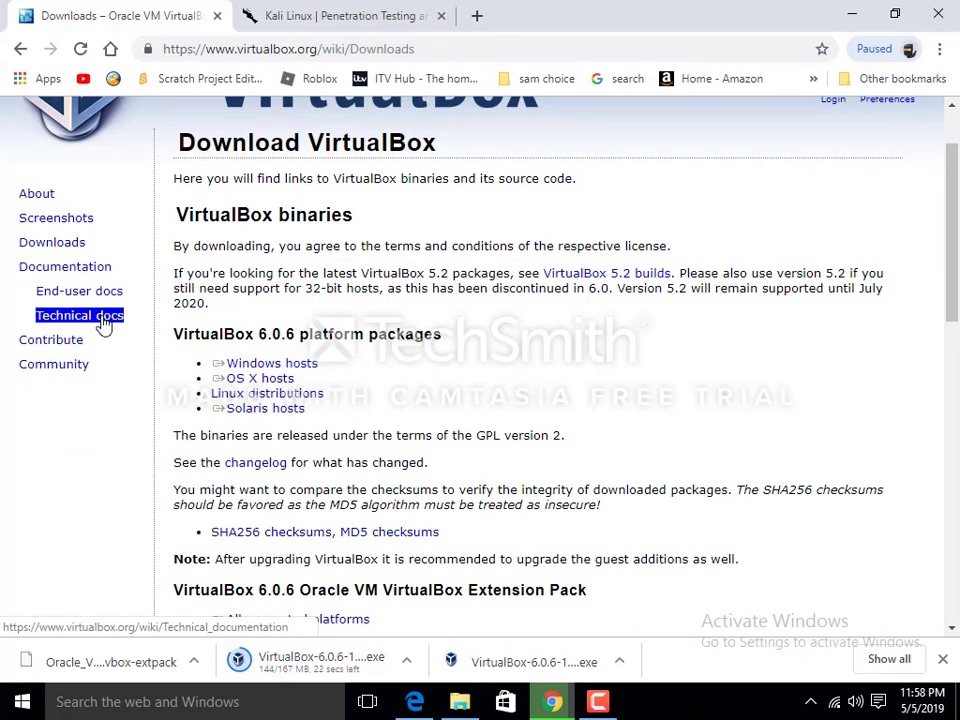
scroll(101, 354, "up", 1)
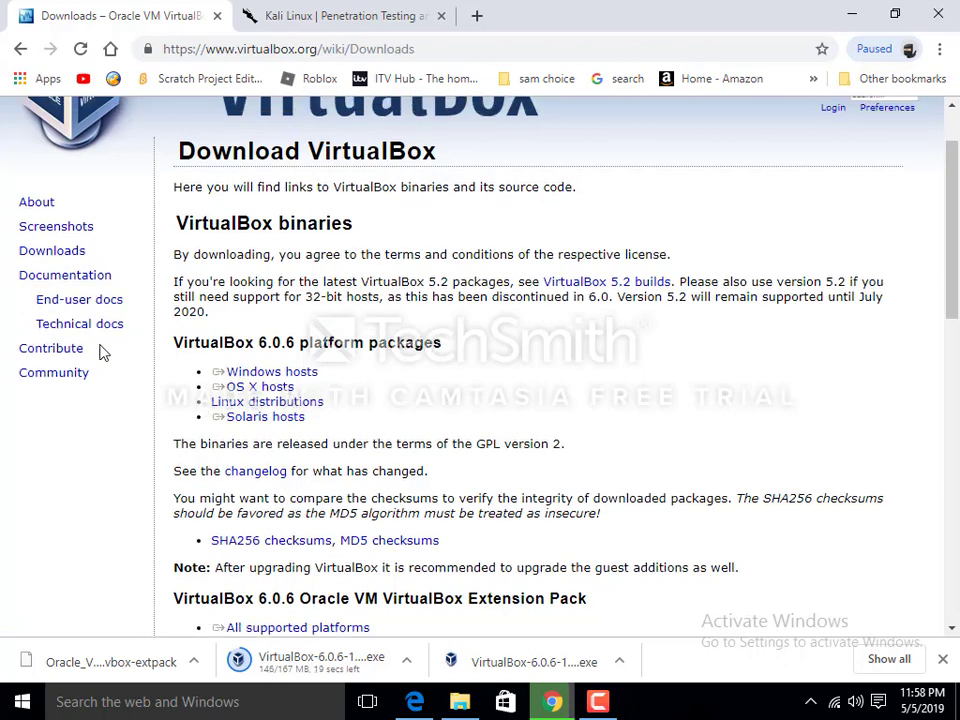
triple_click(106, 343)
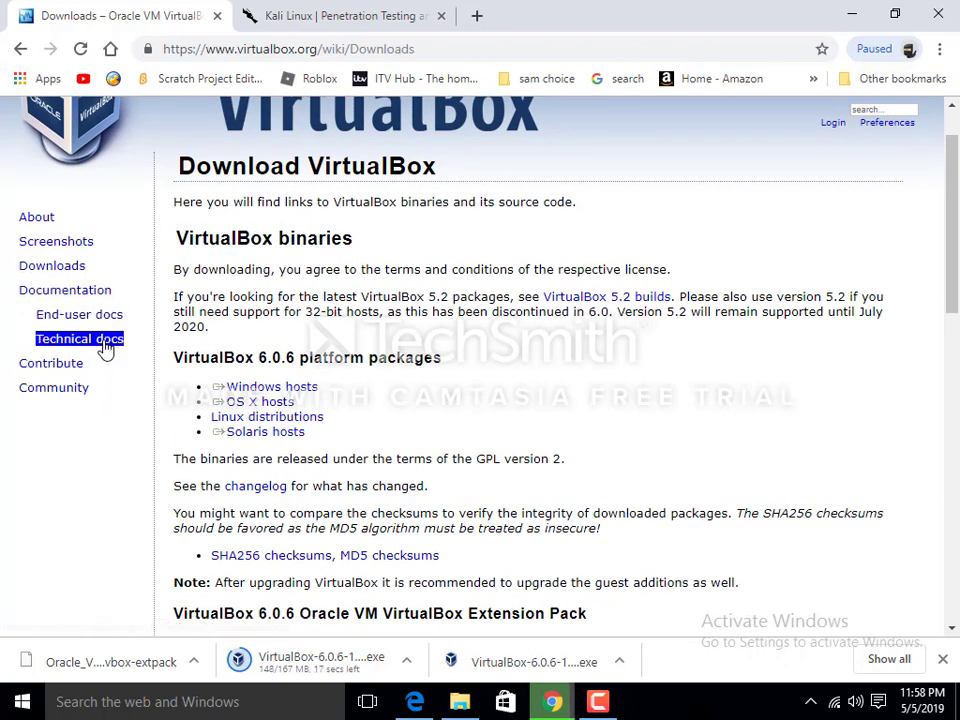
triple_click(104, 324)
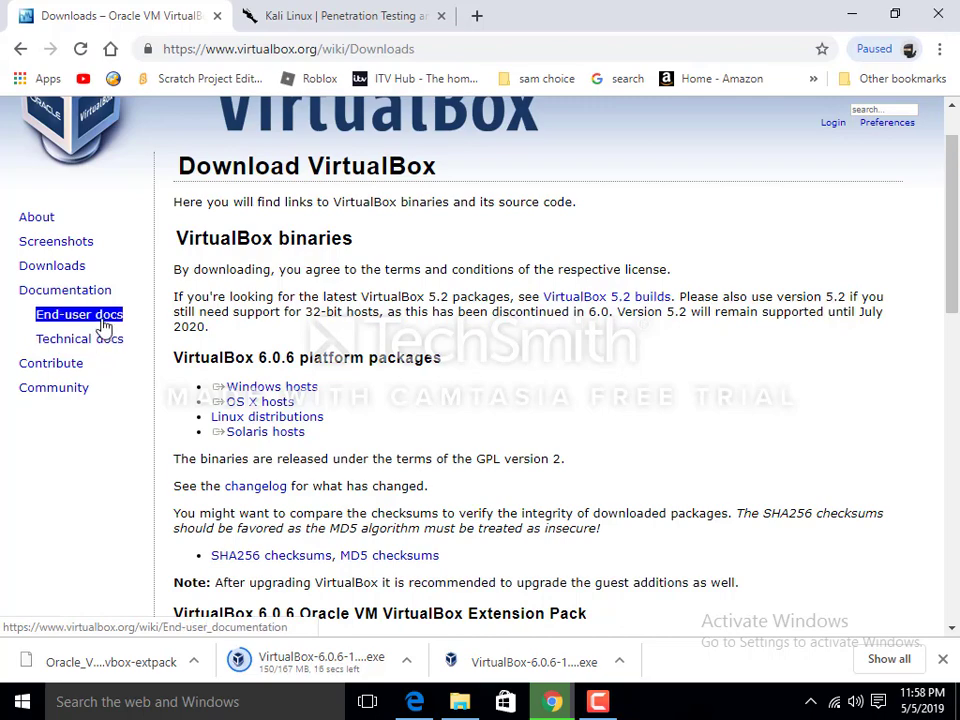
triple_click(101, 345)
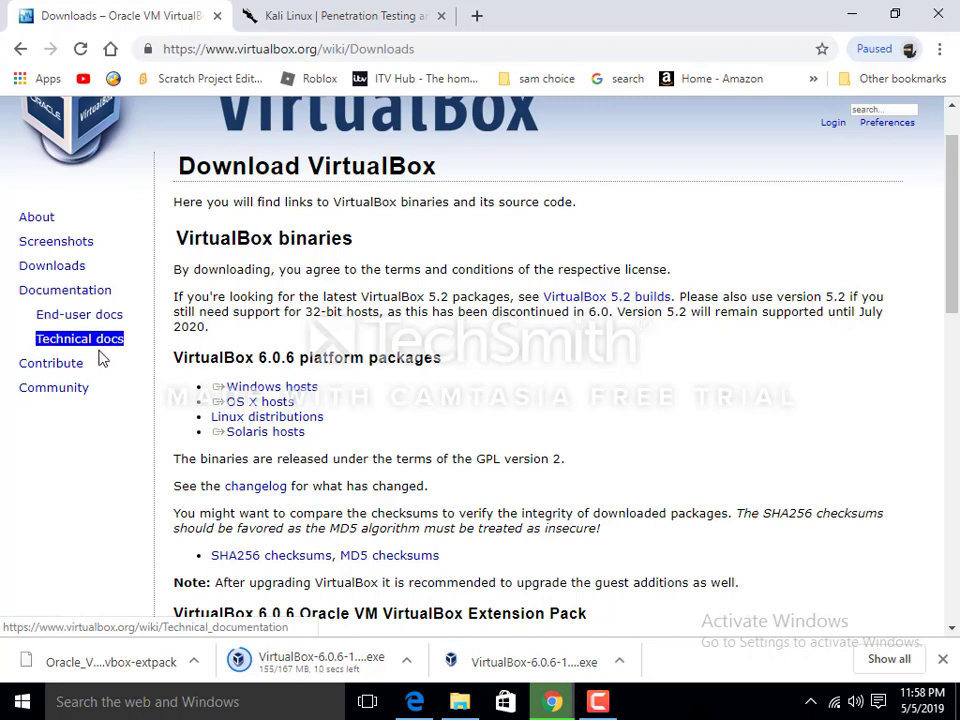
scroll(101, 373, "up", 1)
left_click(101, 375)
scroll(101, 376, "down", 2)
scroll(101, 375, "down", 2)
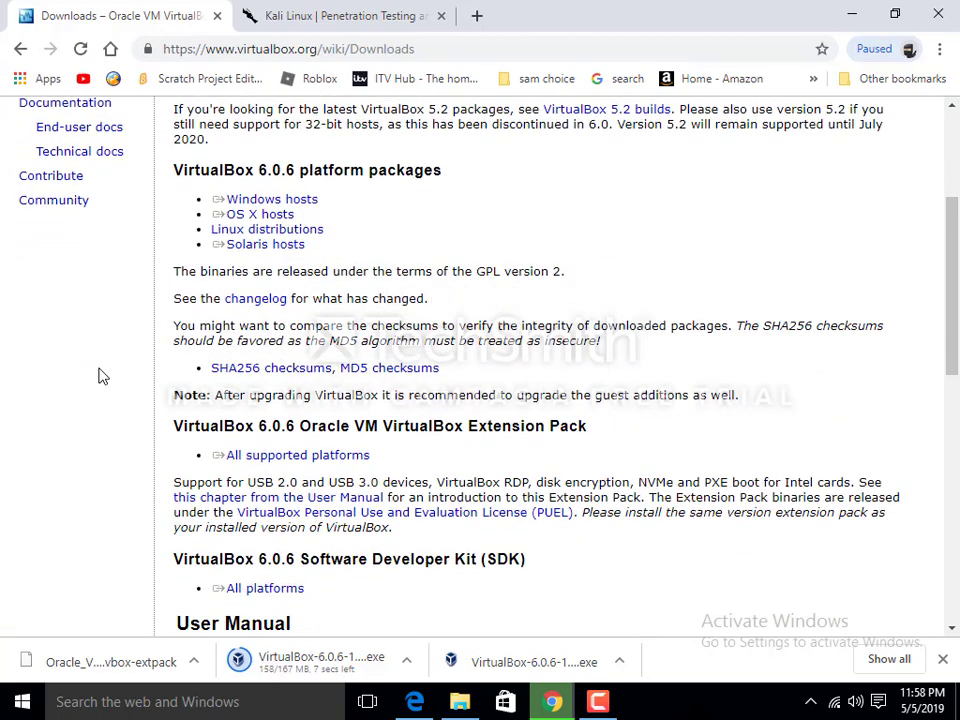
scroll(100, 364, "down", 2)
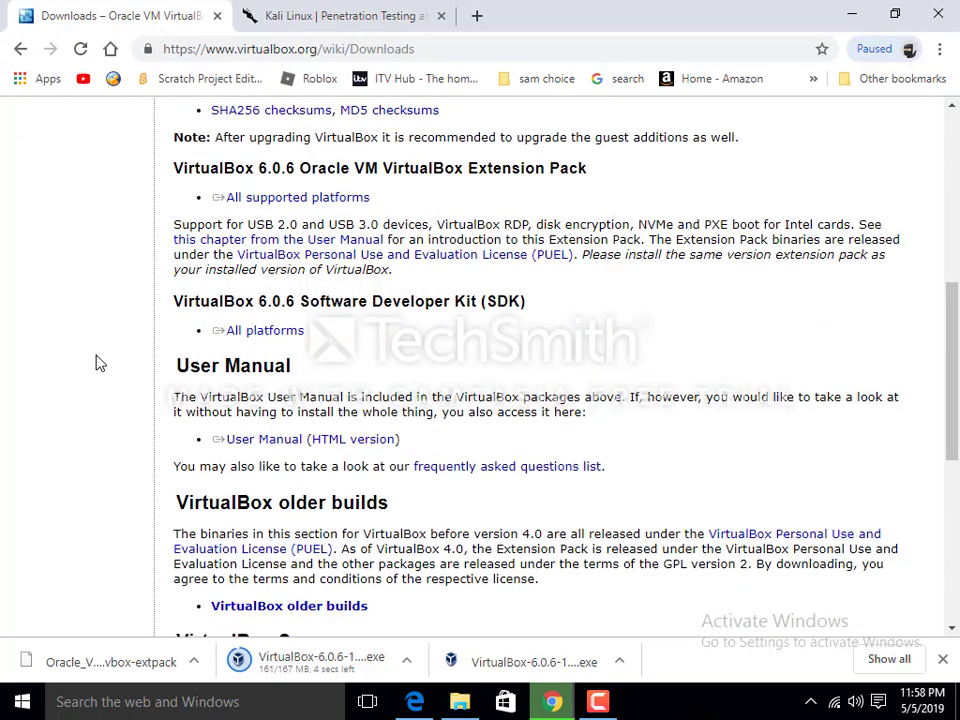
scroll(585, 369, "down", 1)
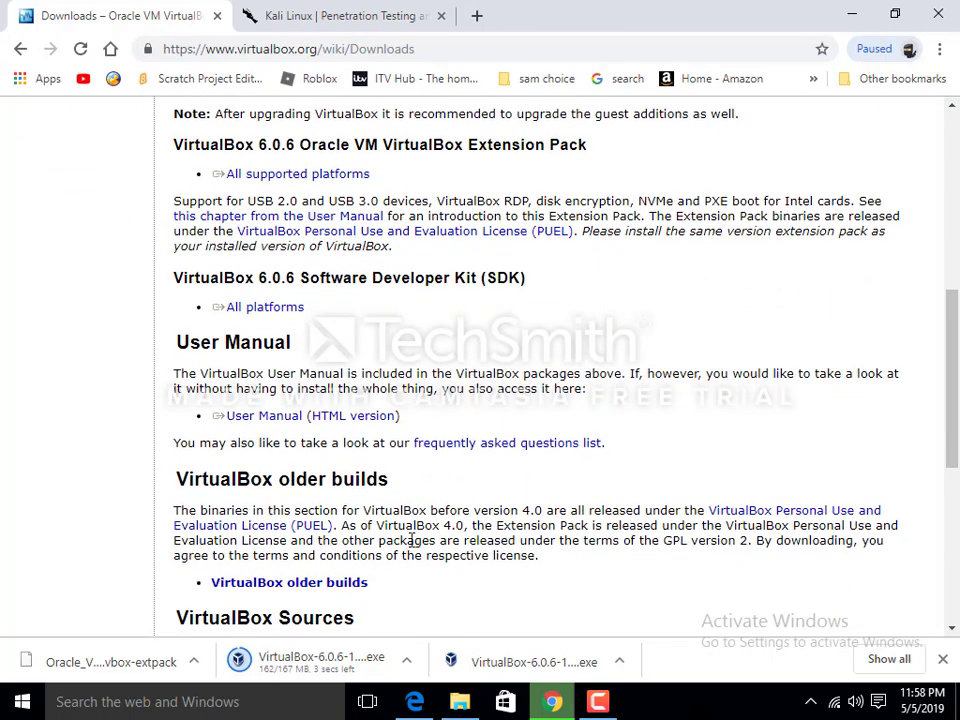
Minimize the browser and run the VirtualBox-6.0.6-130049-Win installer from the desktop
scroll(407, 546, "up", 1)
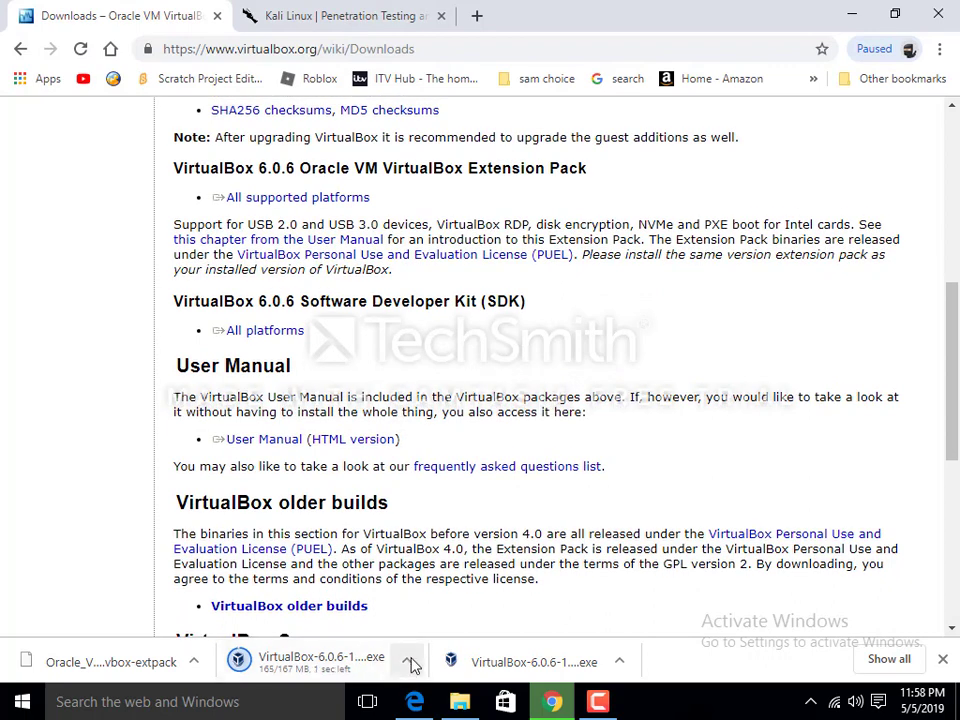
left_click(856, 18)
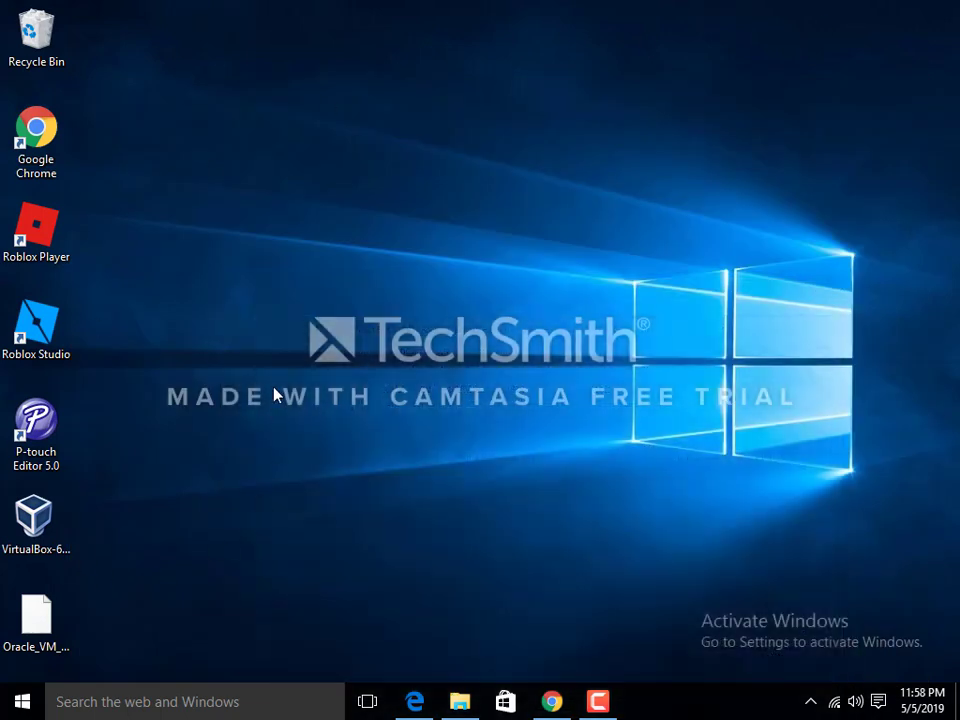
left_click(38, 522)
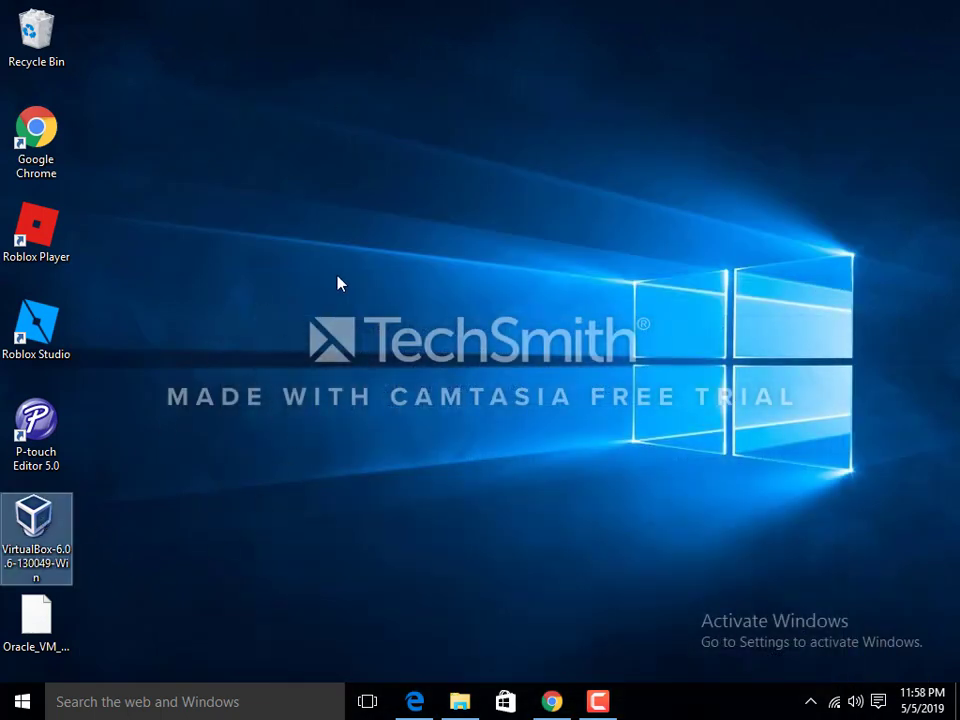
right_click(337, 274)
left_click(43, 540)
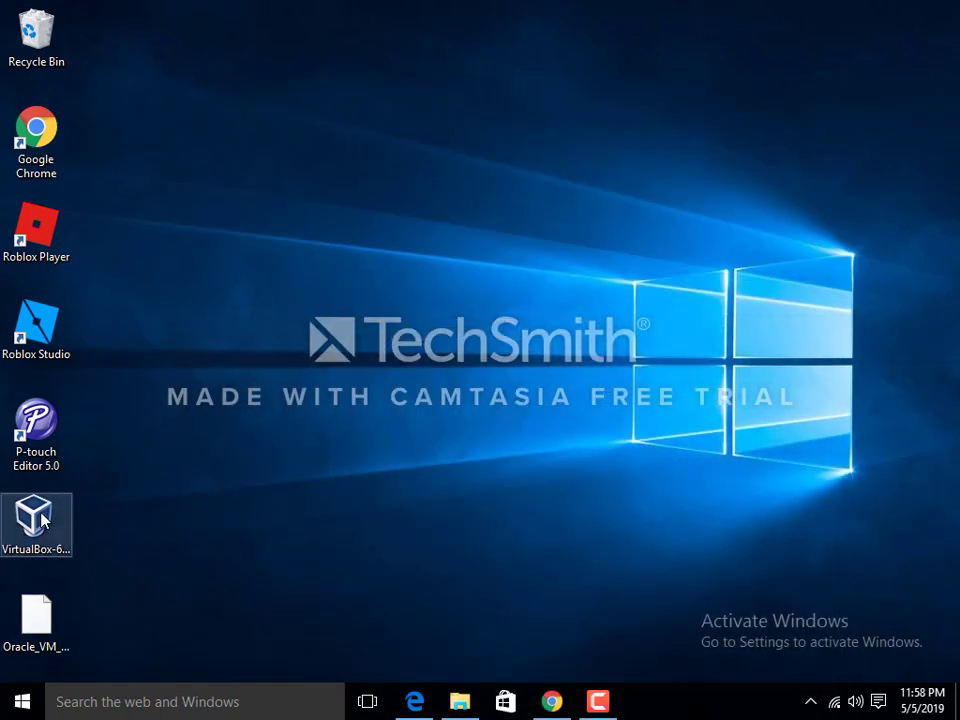
left_click(41, 517)
double_click(43, 517)
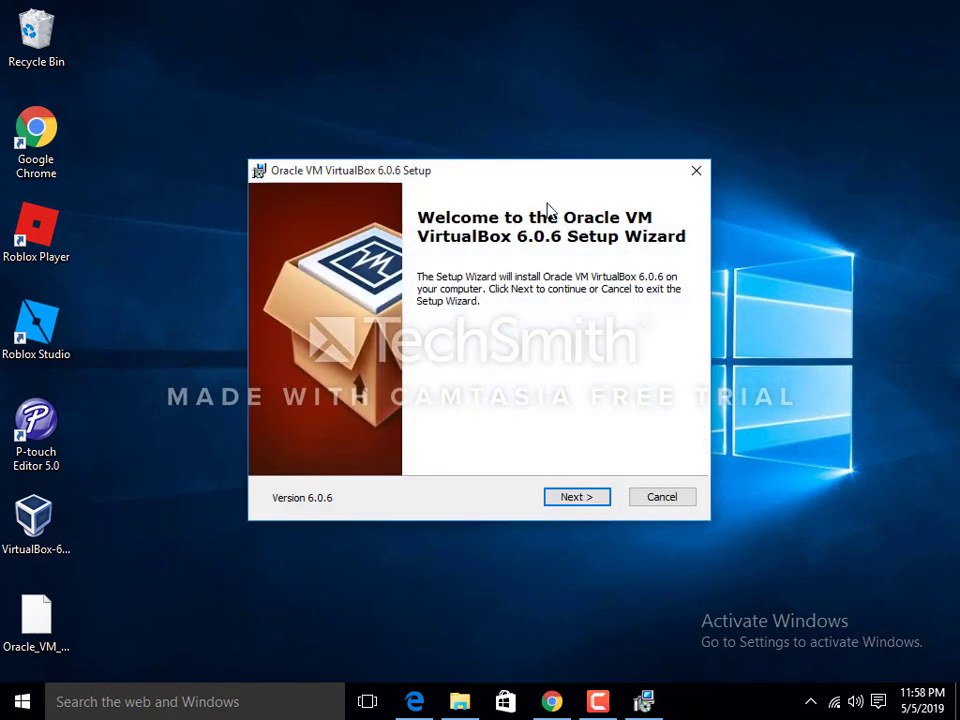
Advance through the VirtualBox 6.0.6 setup with the default features and location, and accept the network interfaces warning
left_click(576, 503)
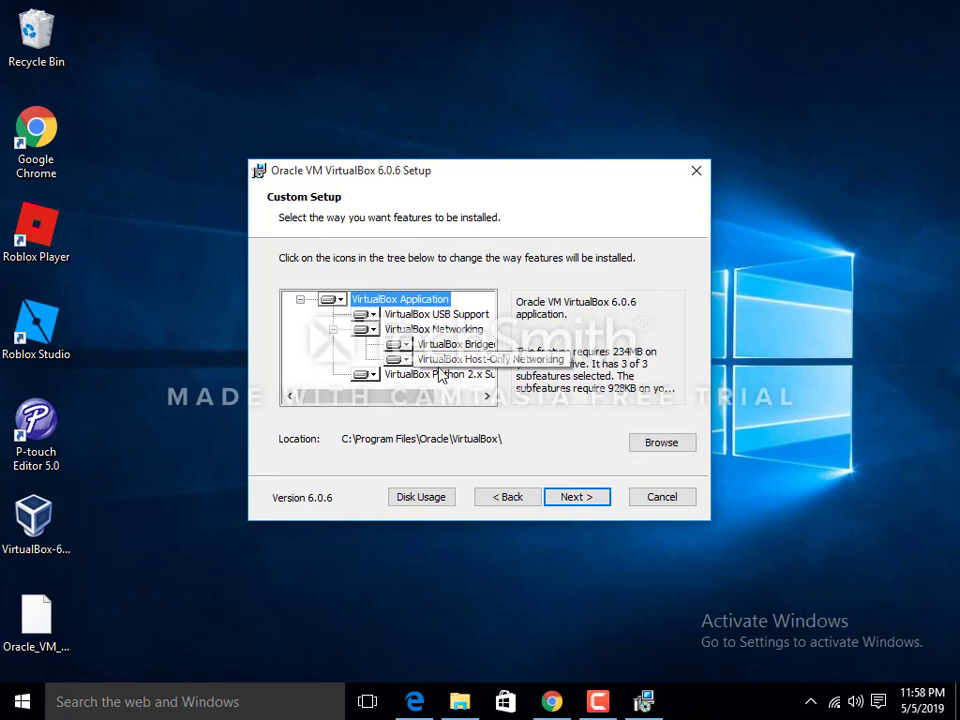
left_click(582, 505)
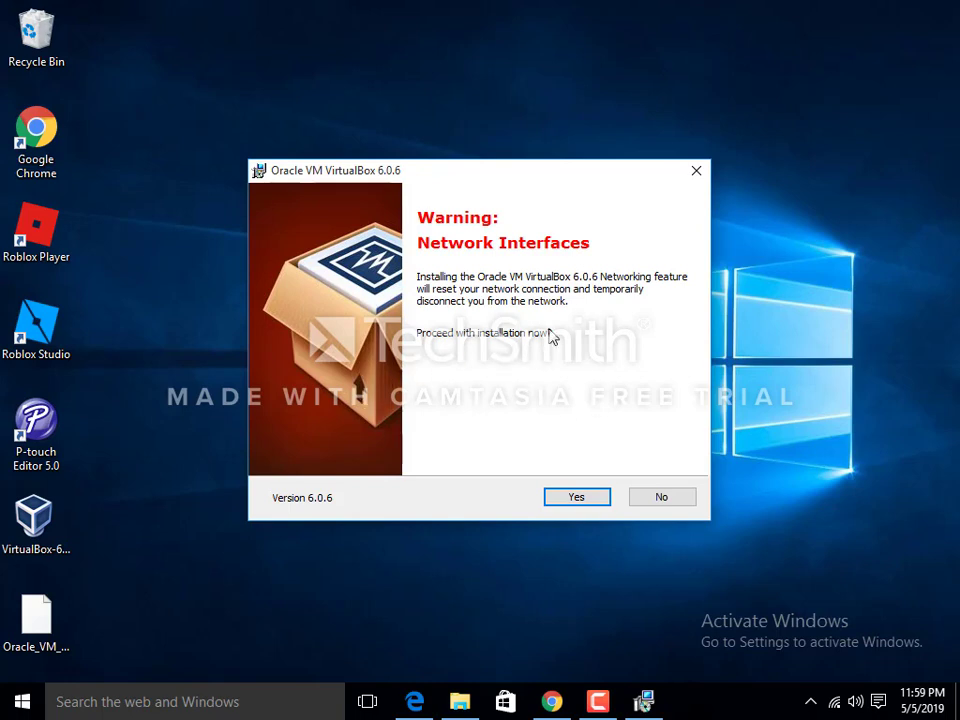
left_click(551, 701)
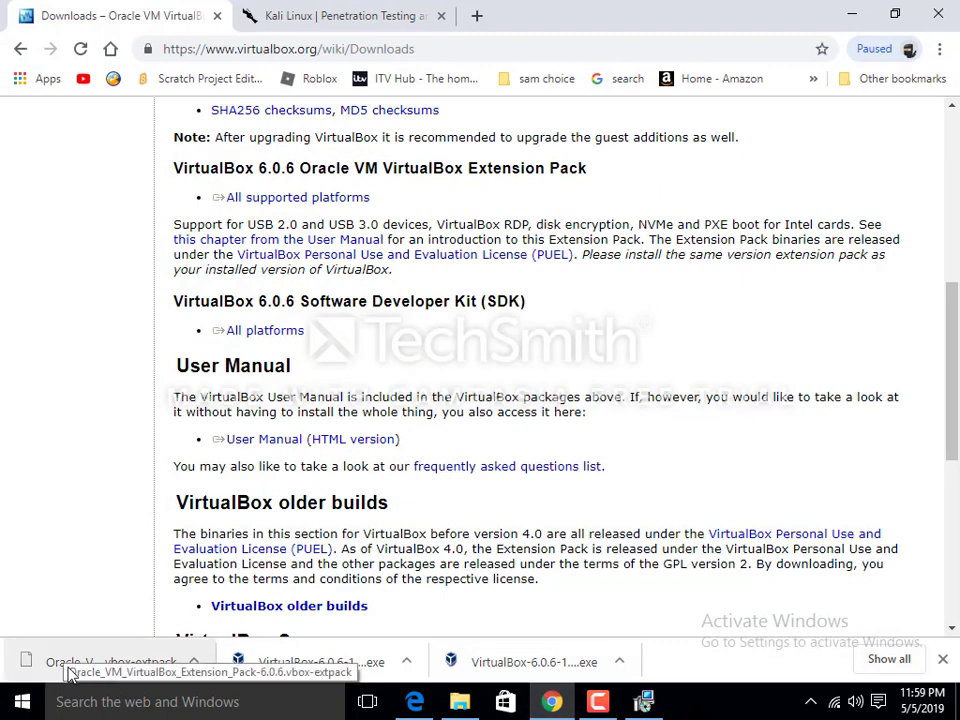
left_click(551, 701)
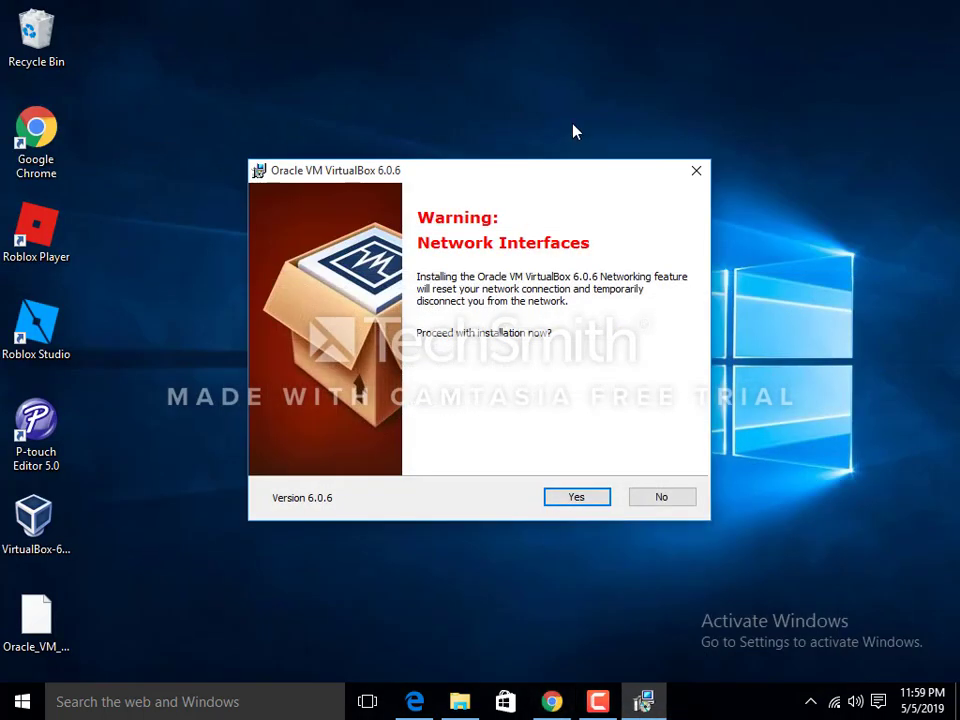
left_click(574, 497)
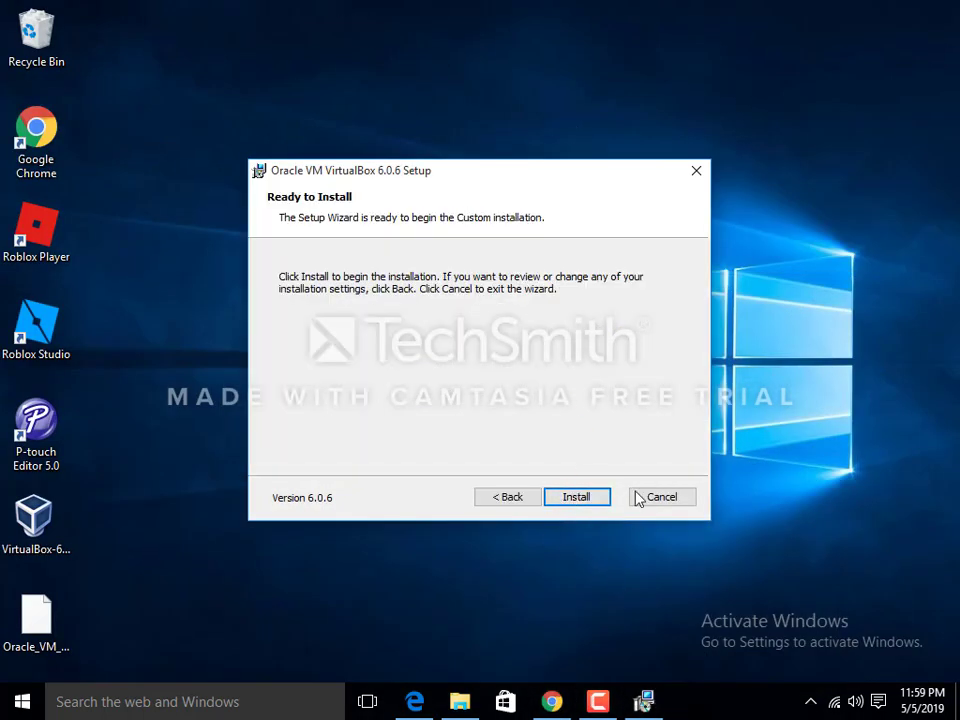
Install VirtualBox 6.0.6 with the Oracle Universal Serial Bus device software, finish setup with VirtualBox started, and move its window higher
left_click(578, 500)
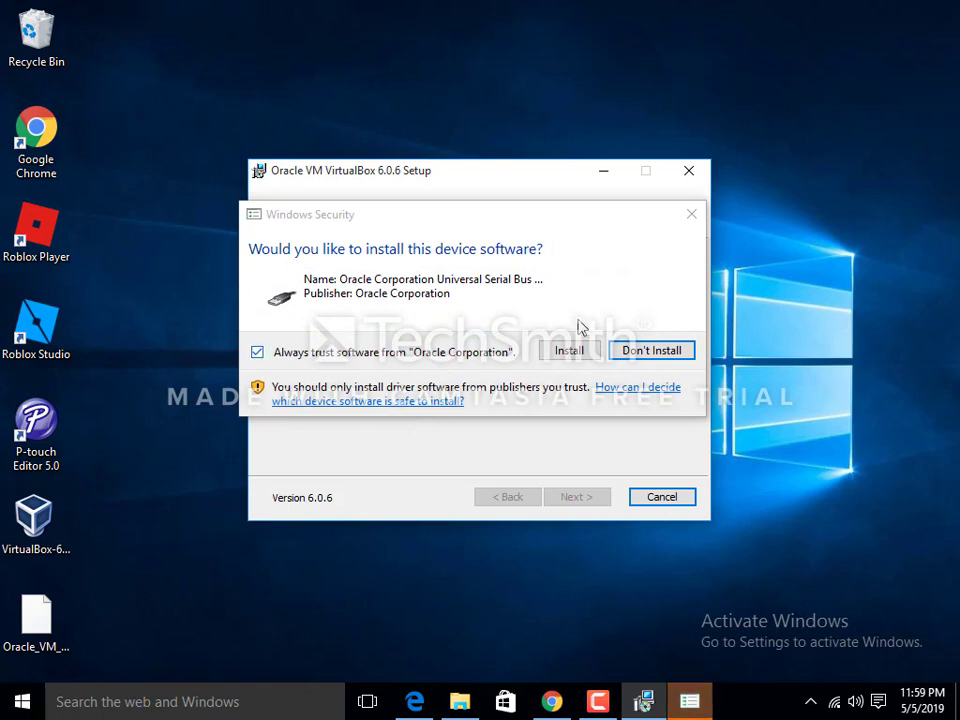
left_click(569, 352)
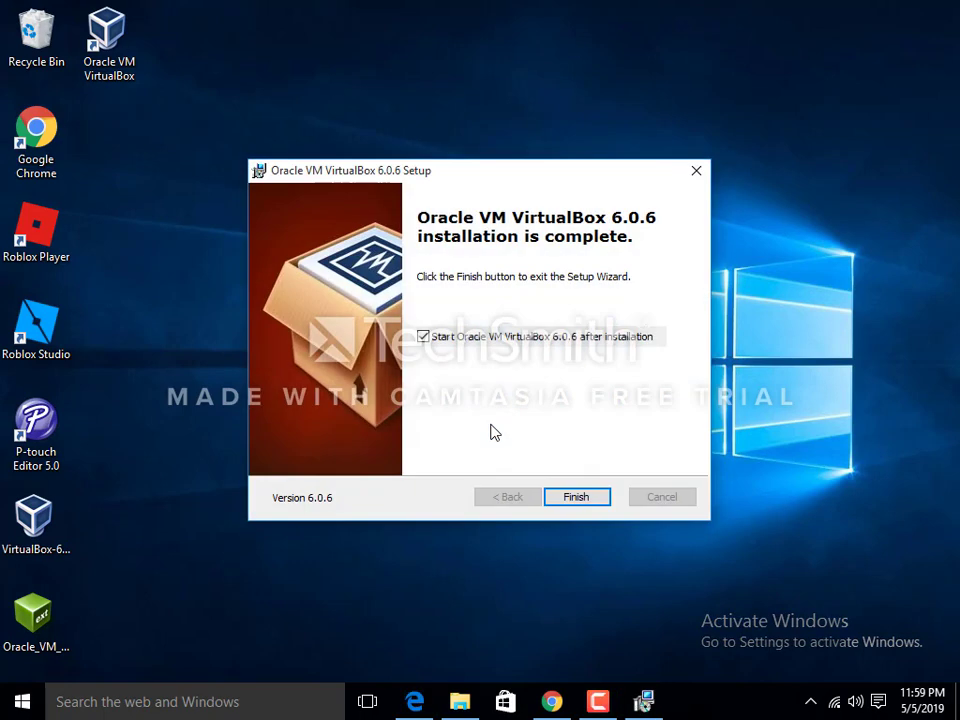
left_click(578, 498)
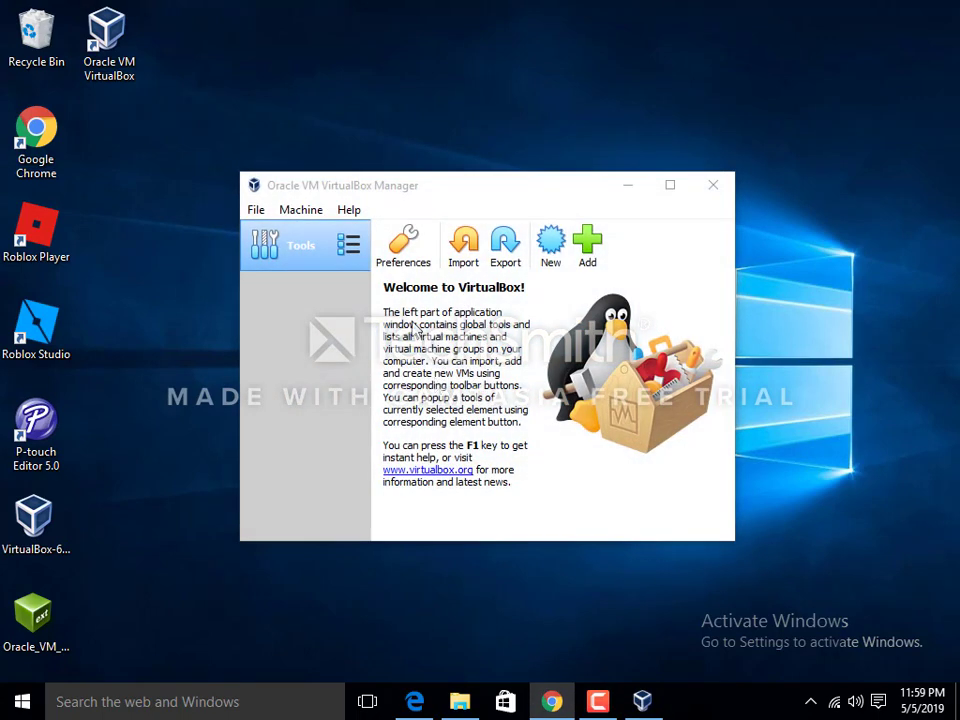
left_click_drag(500, 200, 478, 97)
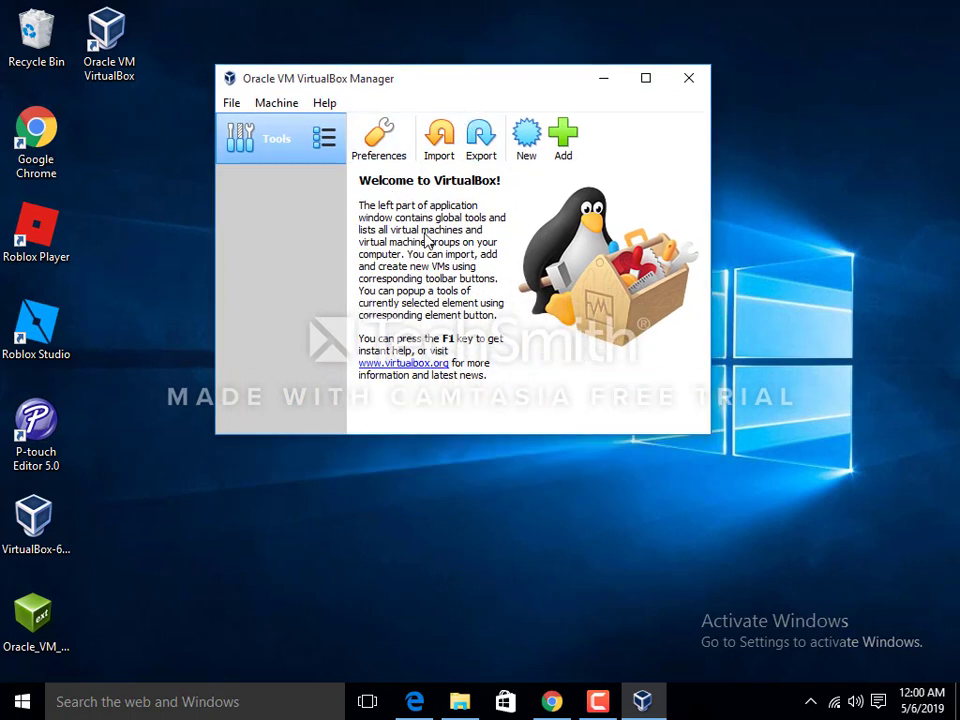
left_click(235, 108)
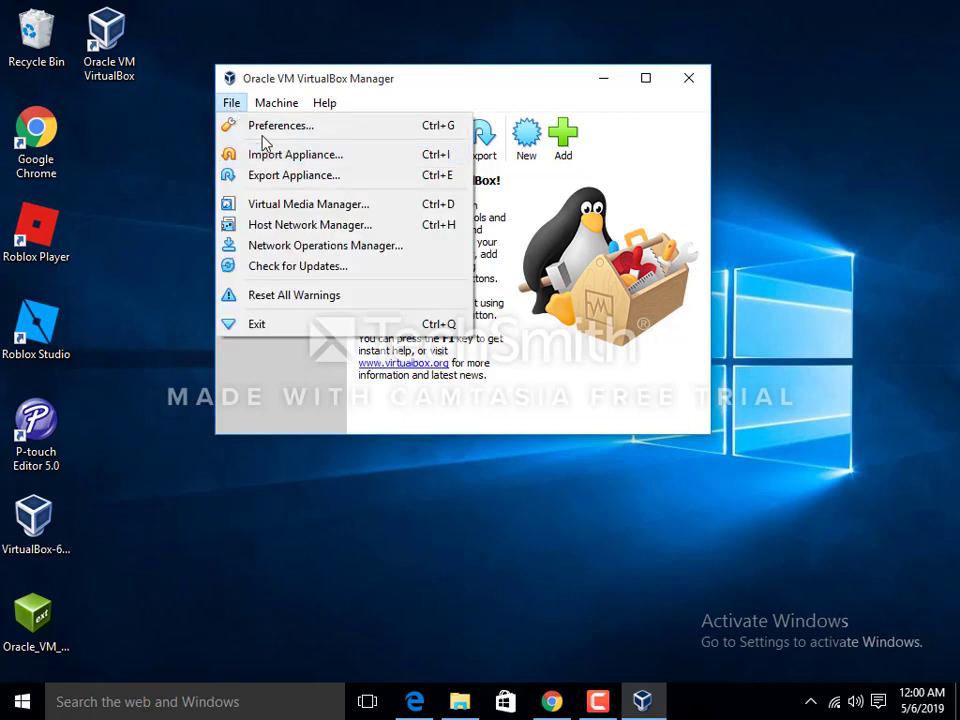
left_click(268, 130)
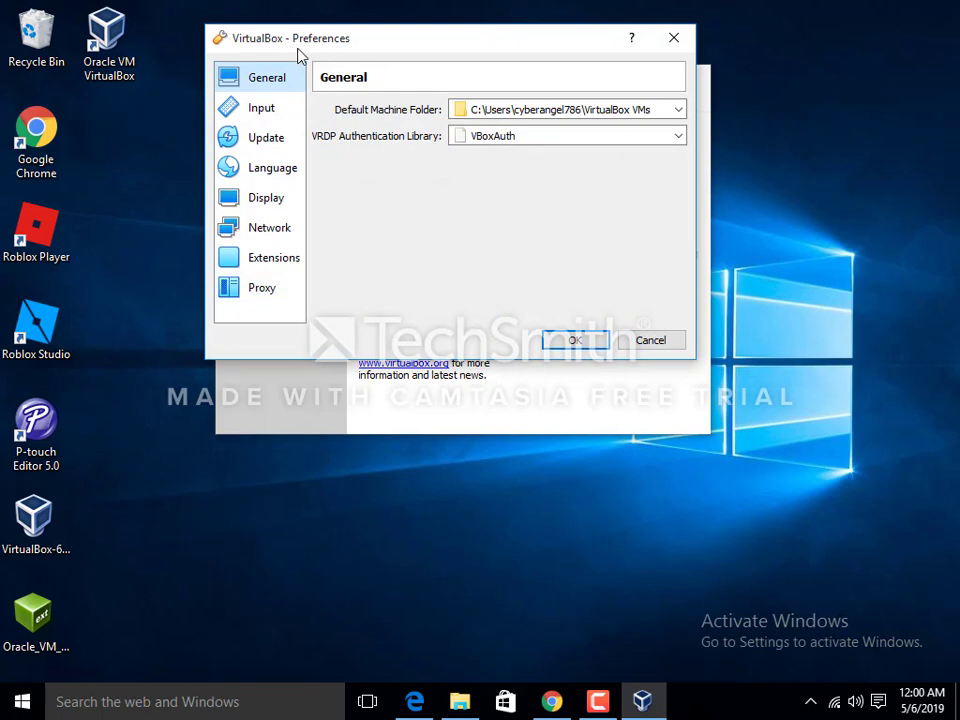
left_click(672, 38)
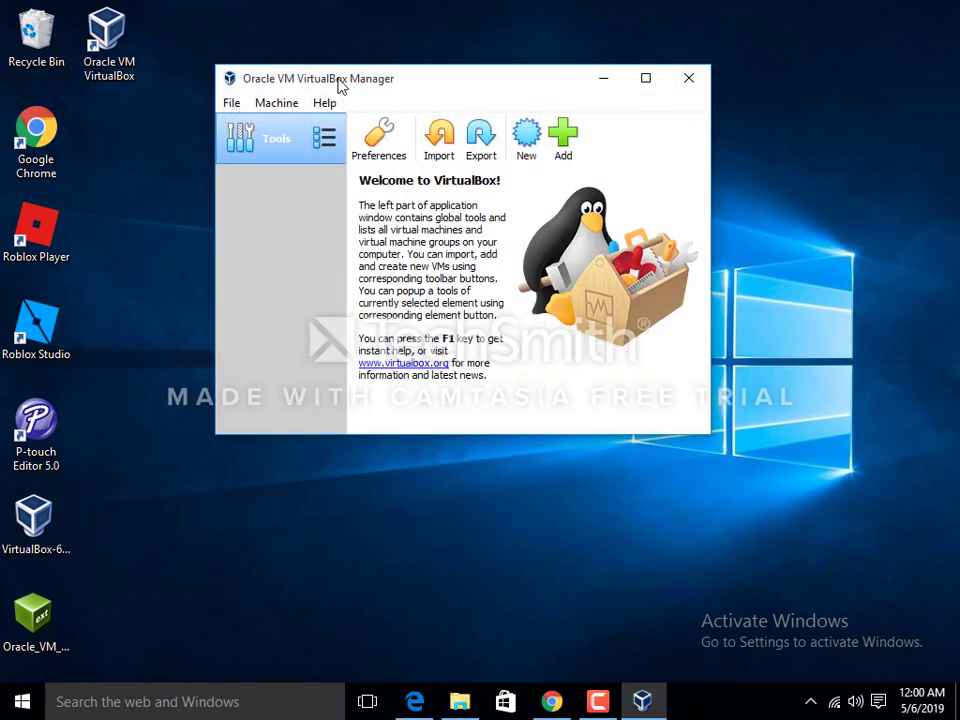
In the Extensions preferences, add the package file Oracle_VM_VirtualBox_Extension_Pack-6.0.6.vbox-extpack from the Desktop
left_click(232, 103)
left_click(258, 124)
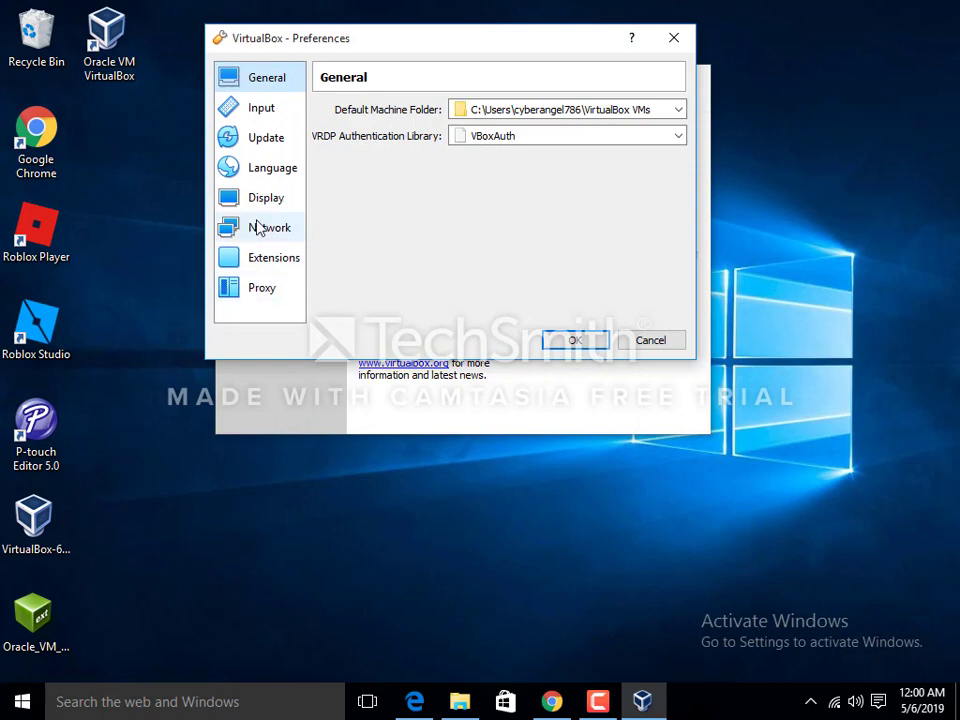
left_click(262, 266)
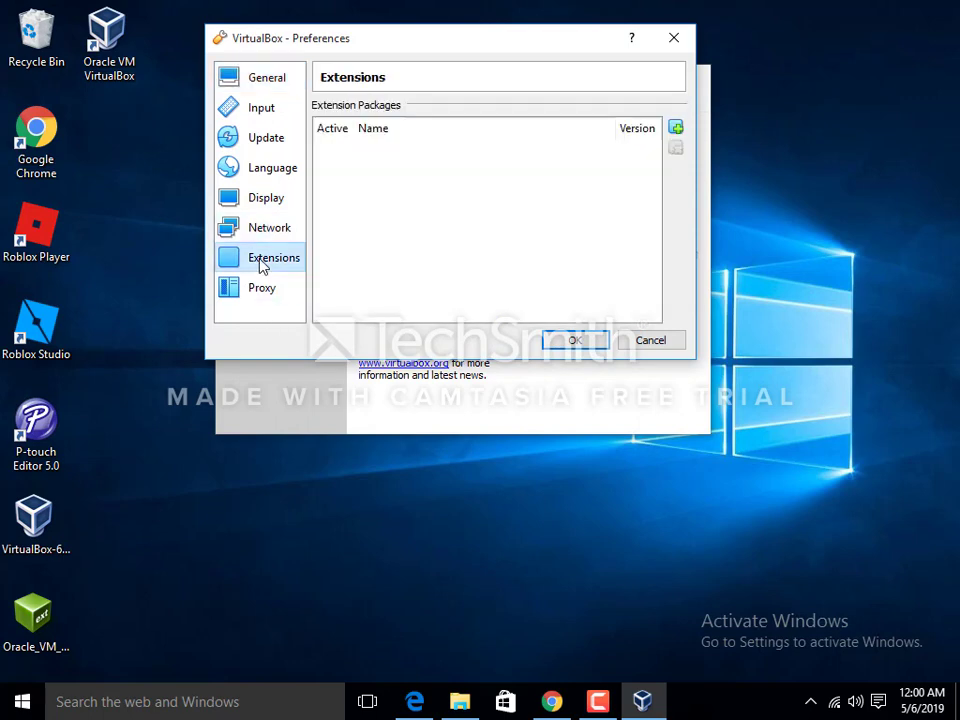
left_click(676, 131)
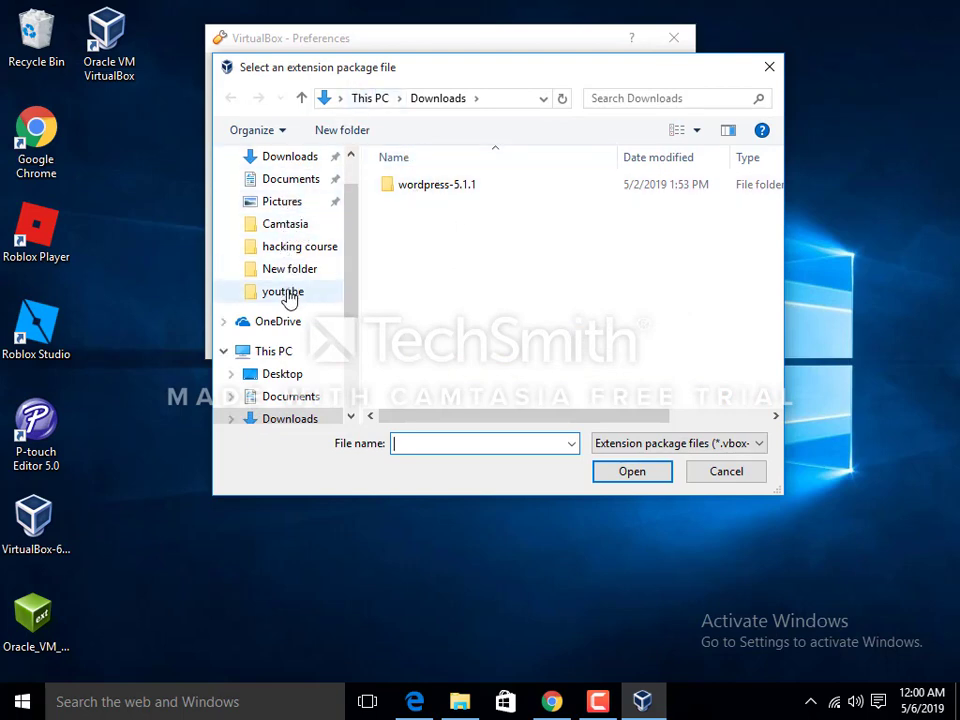
scroll(290, 250, "up", 1)
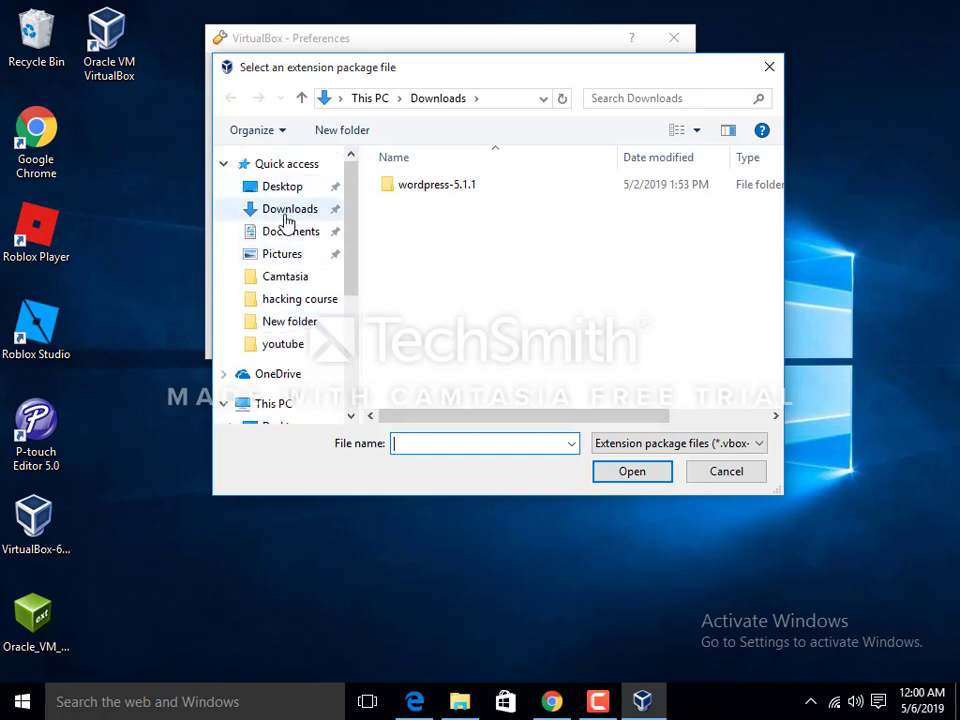
left_click(282, 188)
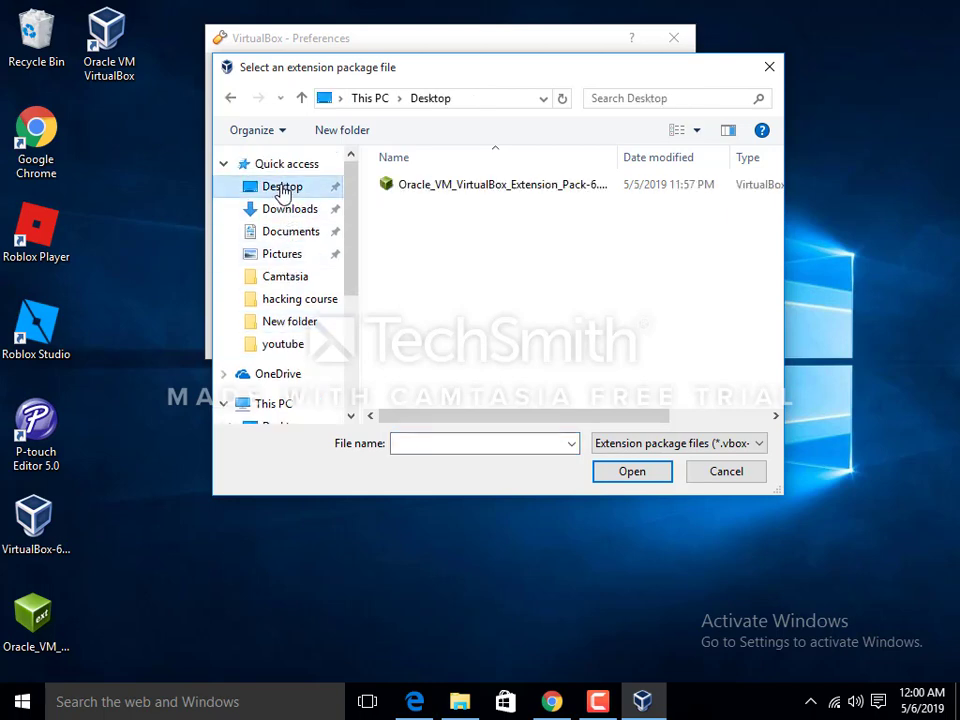
left_click(488, 190)
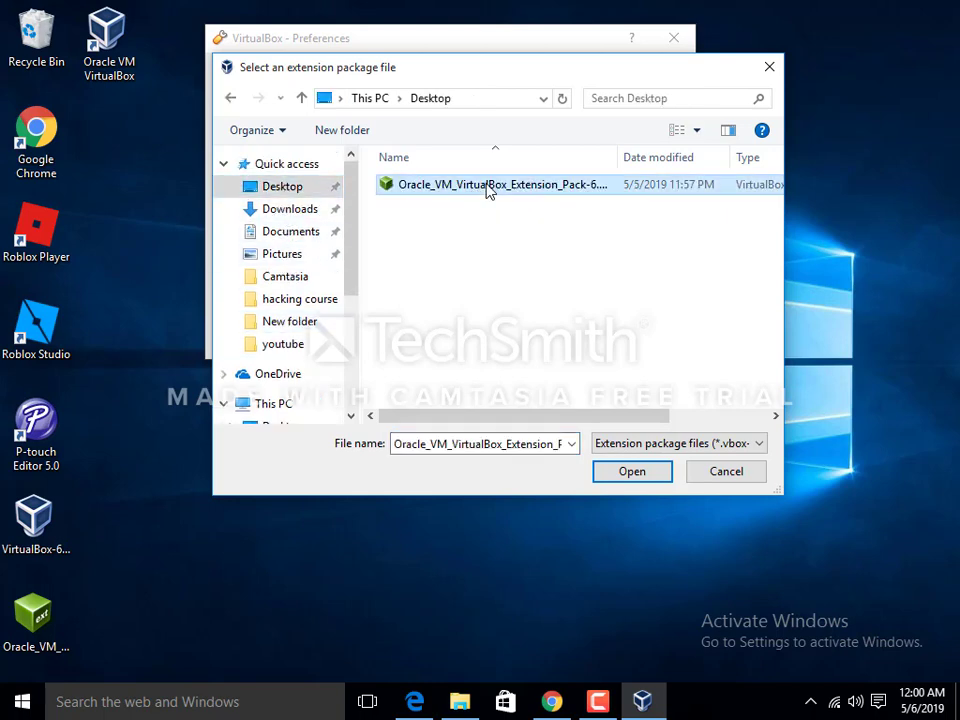
left_click(632, 473)
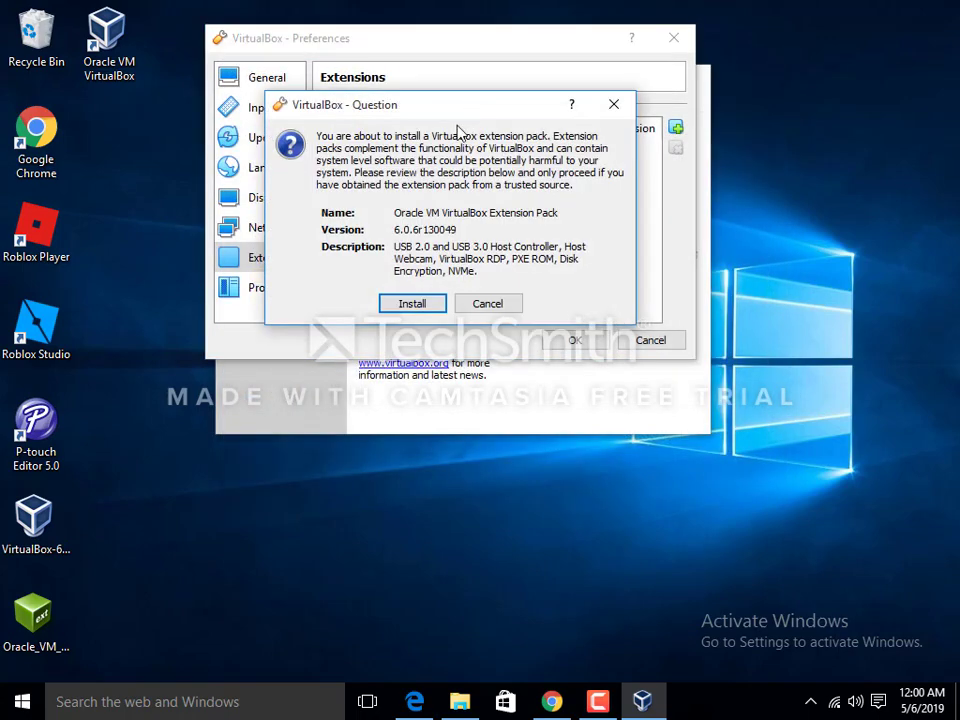
Install the Oracle VM VirtualBox Extension Pack, agree to its license, and save and close the preferences
left_click(413, 303)
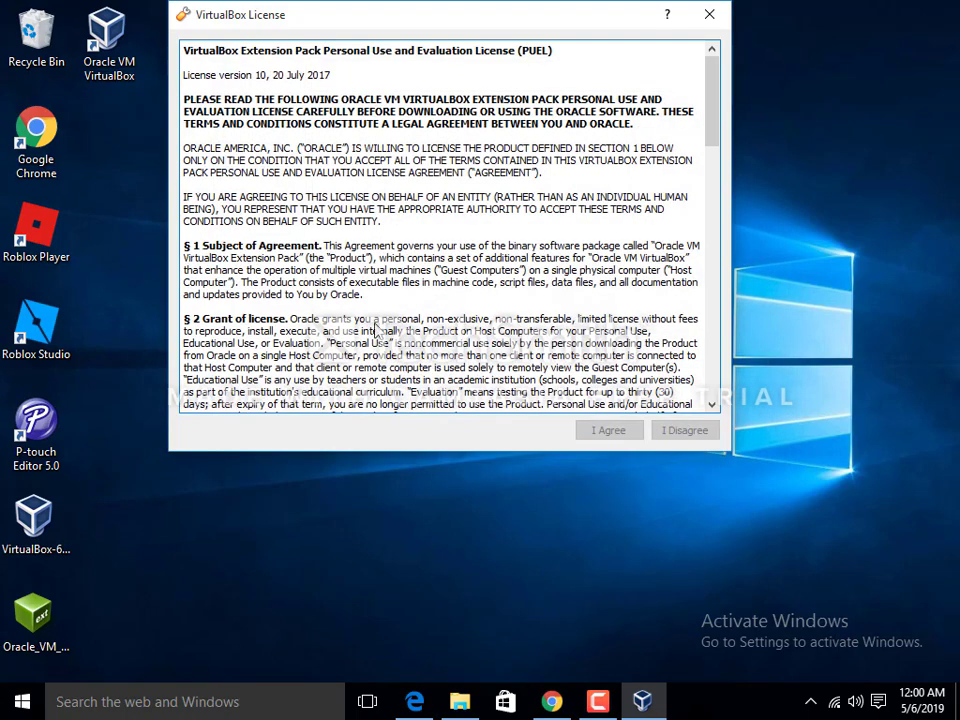
scroll(630, 398, "down", 20)
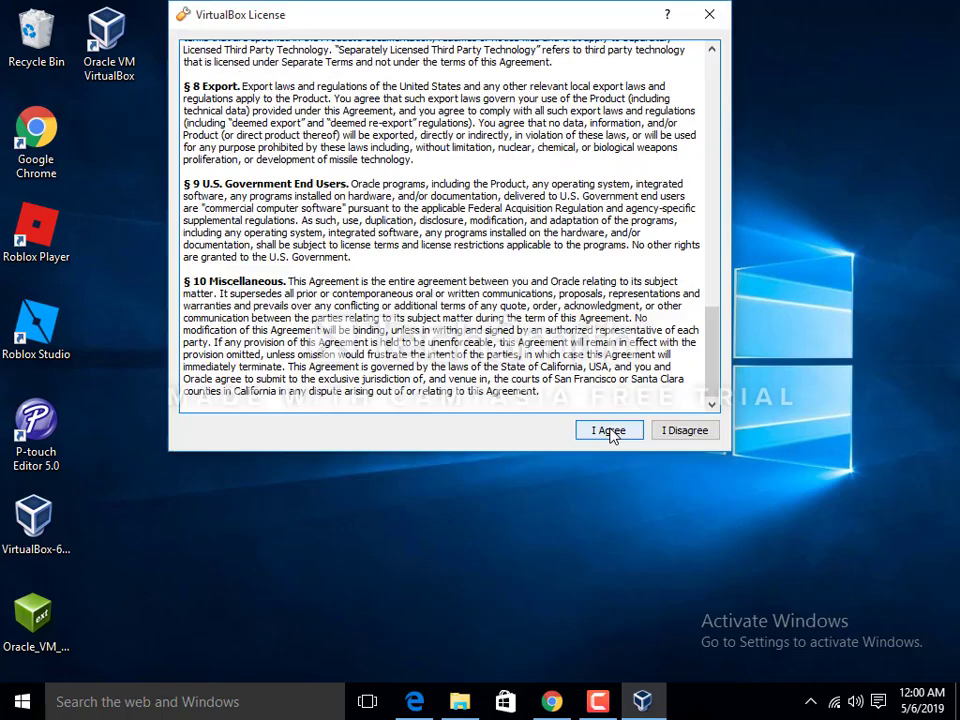
left_click(609, 432)
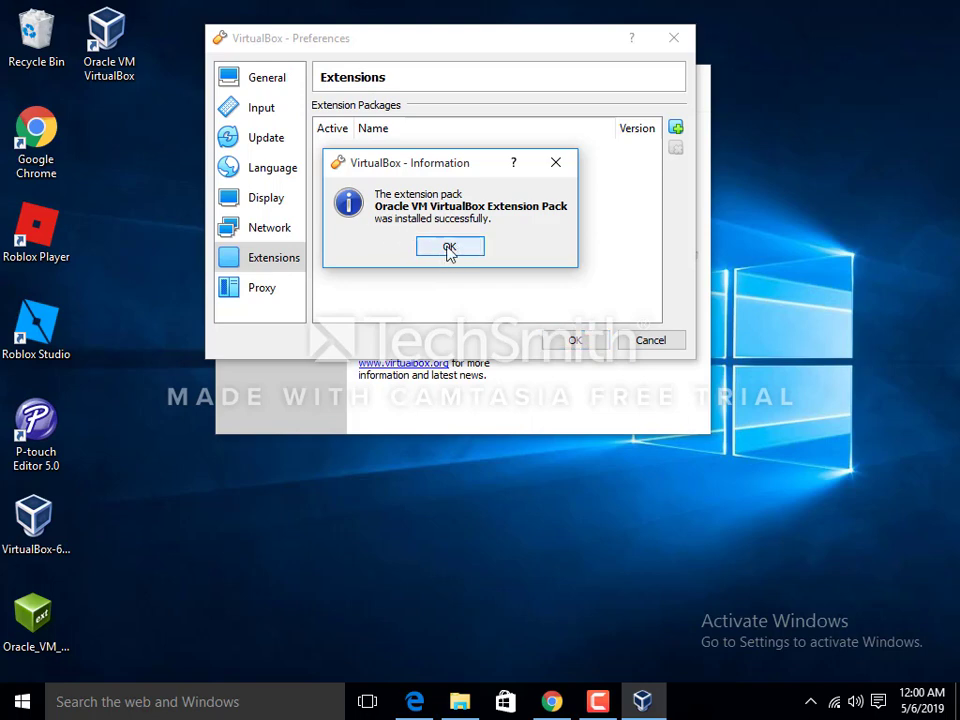
left_click(449, 248)
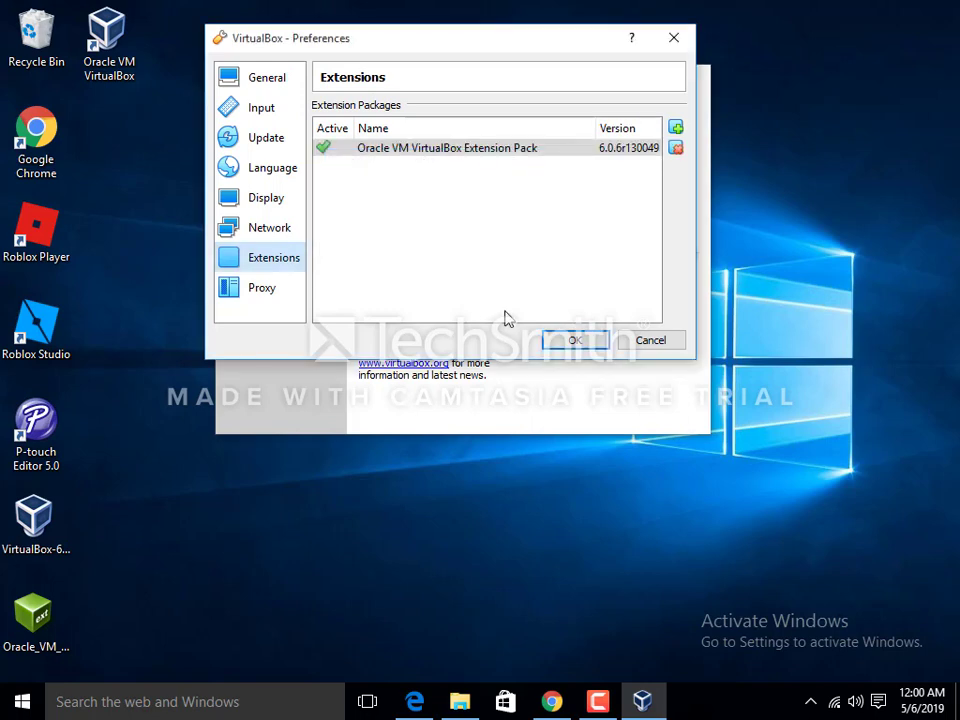
left_click(590, 343)
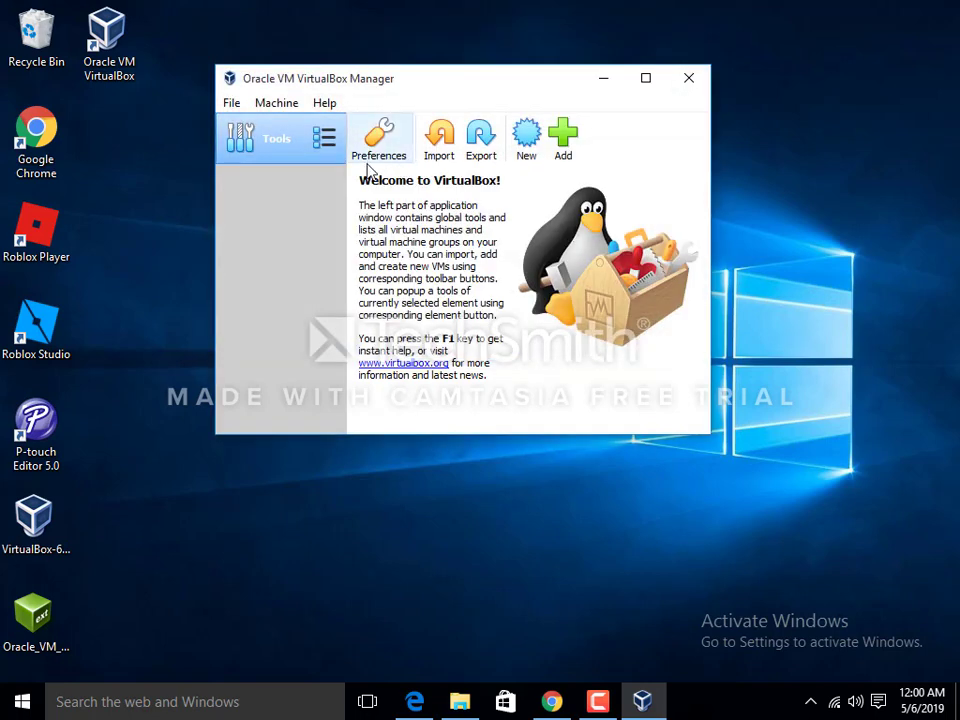
Enlarge the VirtualBox Manager window in height and width and reposition it on the desktop
mouse_move(492, 92)
left_mouse_down()
mouse_move(525, 107)
mouse_move(497, 101)
mouse_move(501, 77)
mouse_move(480, 97)
left_mouse_up()
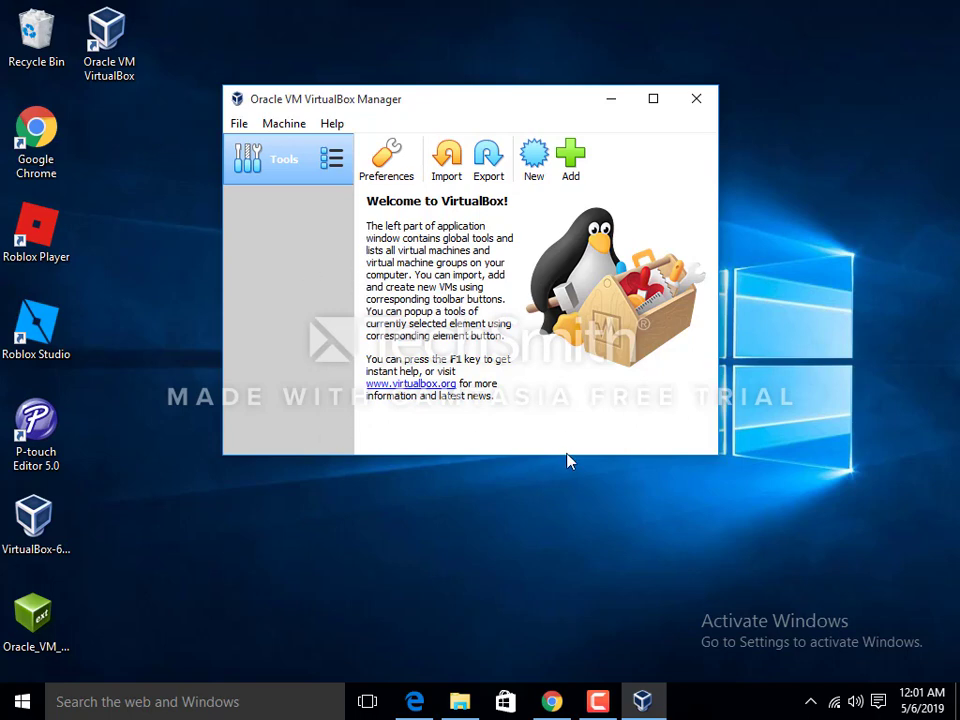
left_click_drag(528, 456, 534, 632)
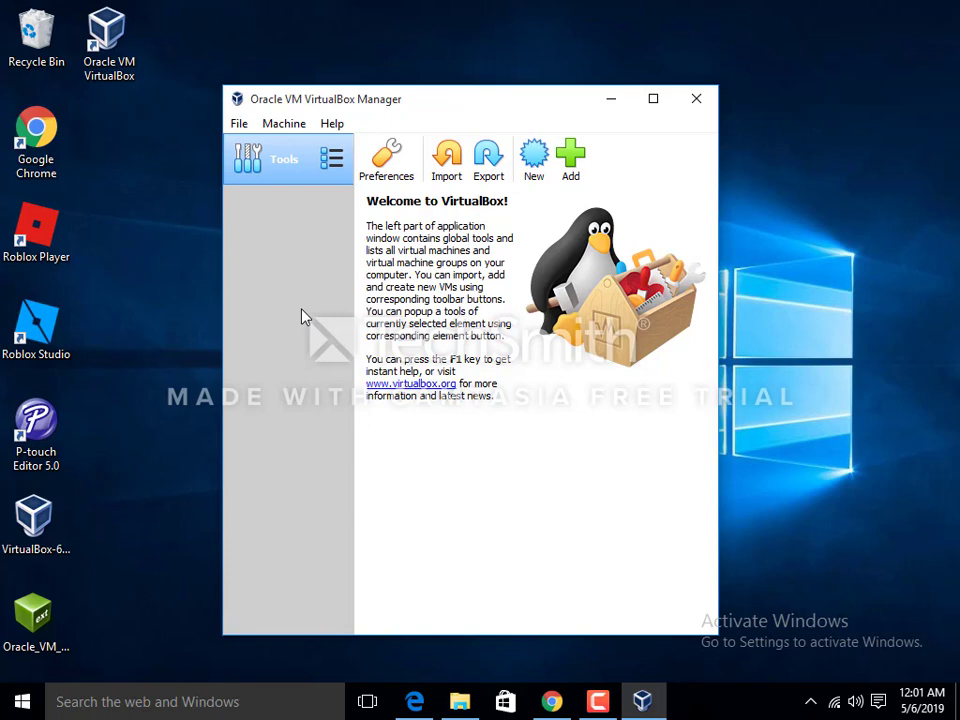
left_click_drag(722, 337, 838, 337)
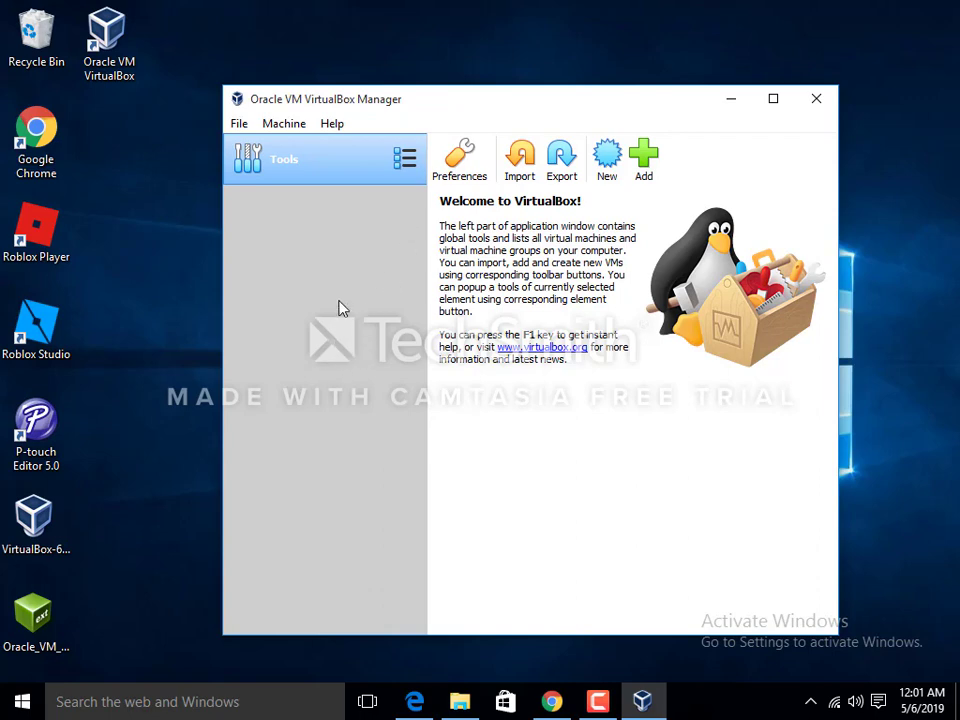
left_click_drag(555, 103, 540, 64)
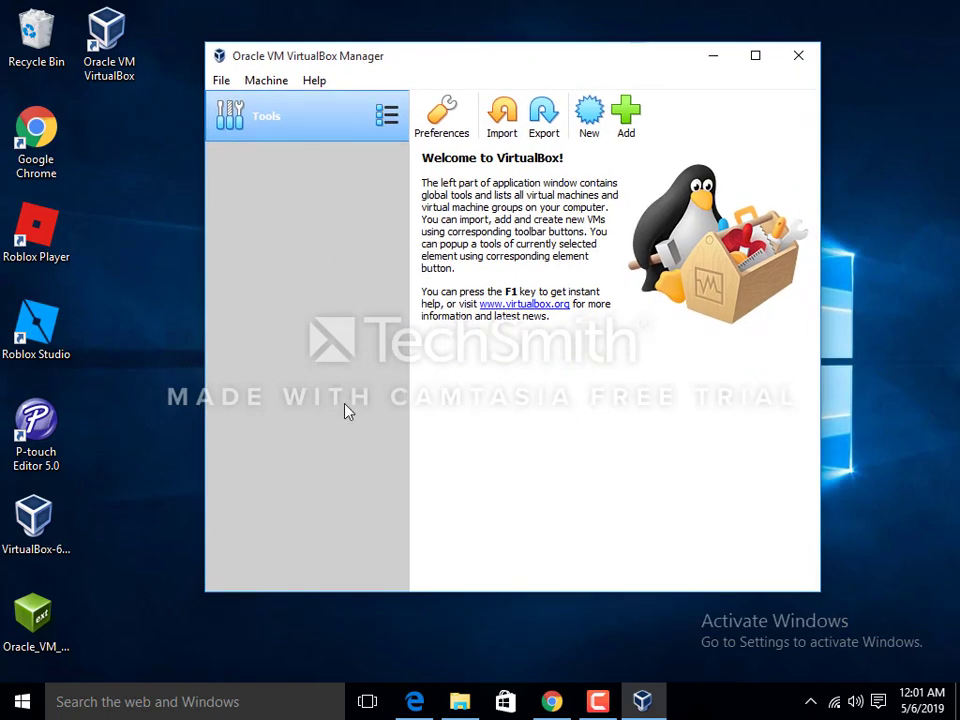